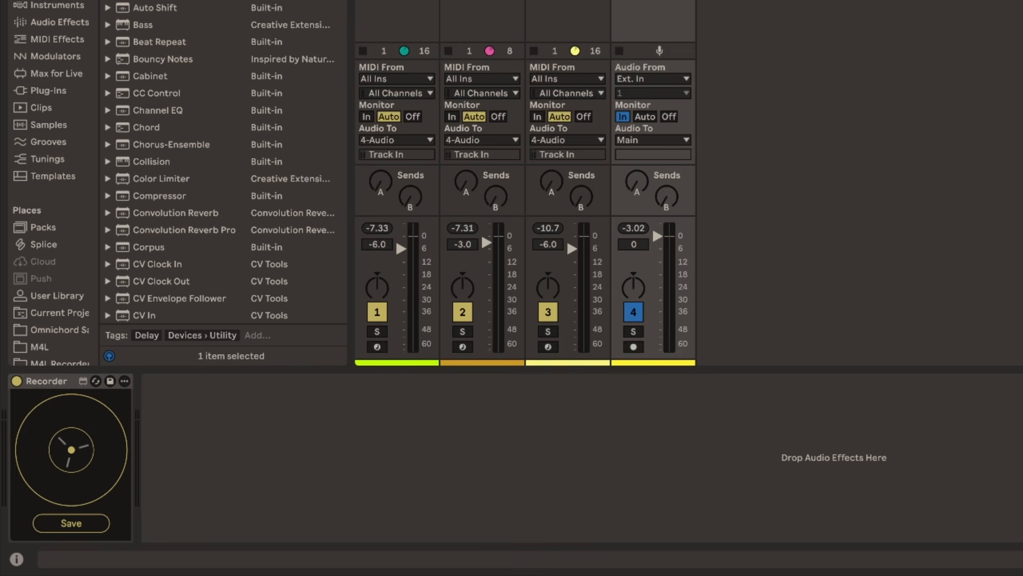
Play the set and stop it after several bars to capture the Audio track's signal in the Recorder device
click(434, 33)
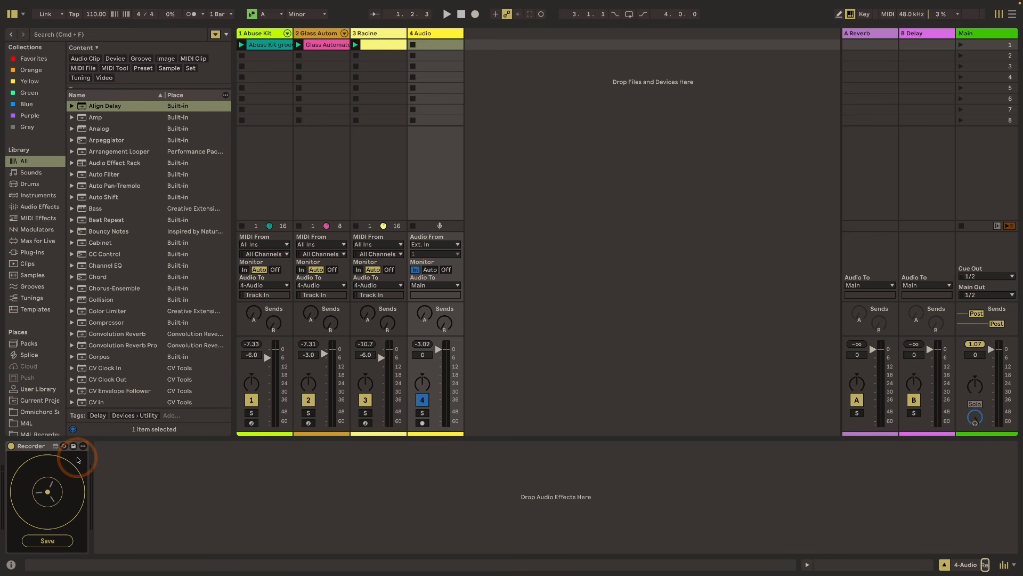
key(space)
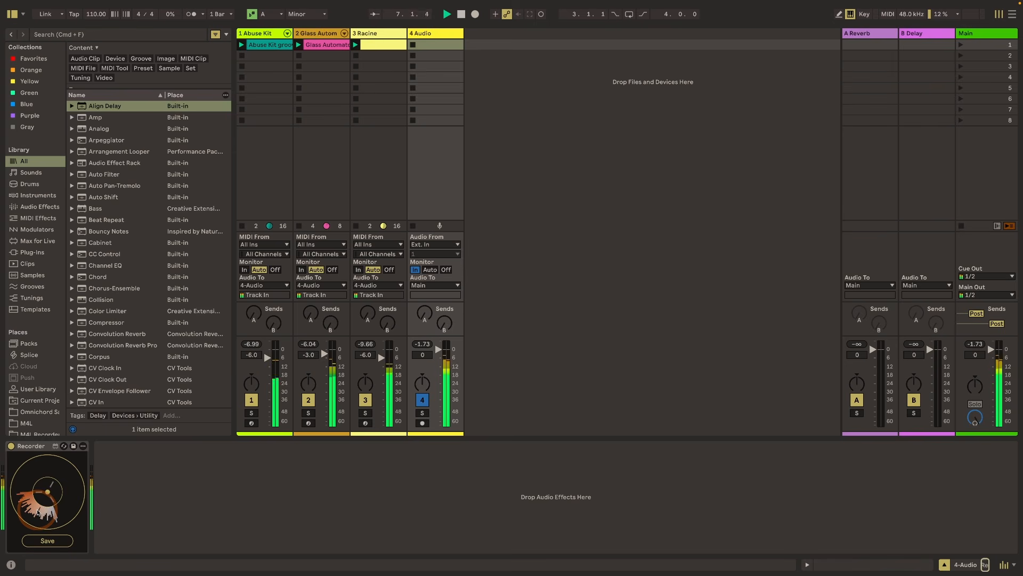
key(space)
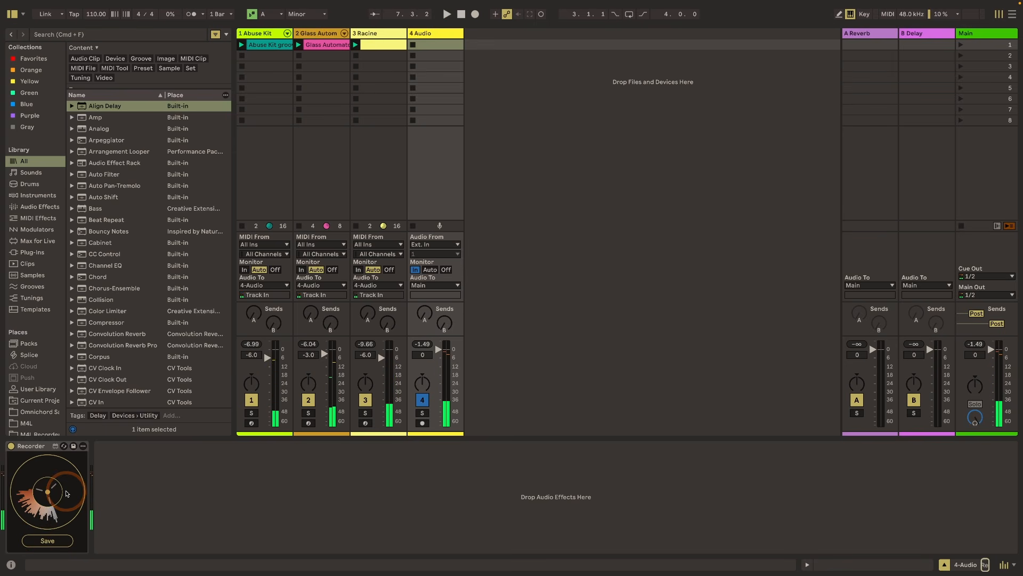
Place the saved Recorder WAV from the current project's Recorded folder on a new audio track and solo that track
scroll(52, 367, down, 1)
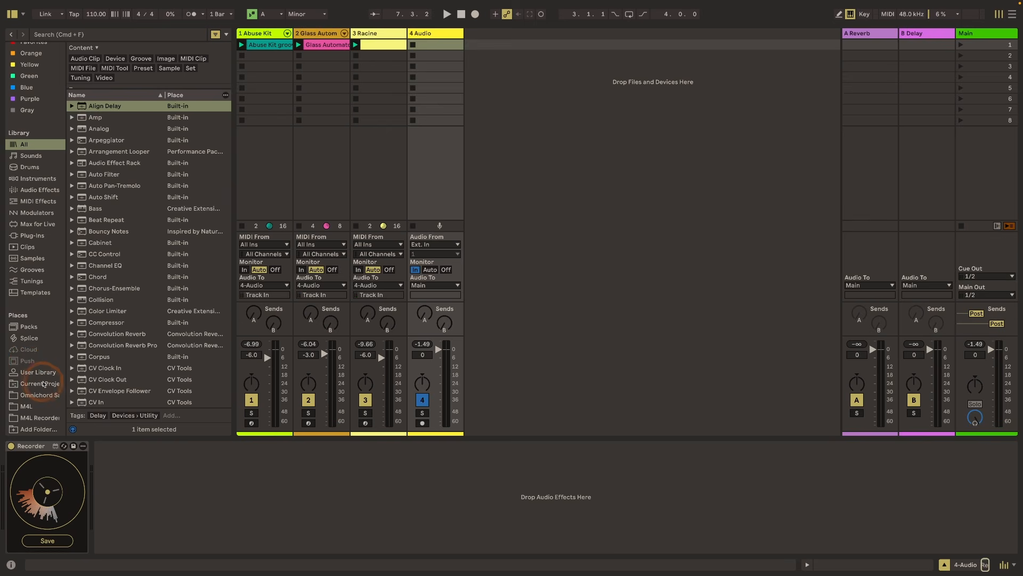
click(46, 385)
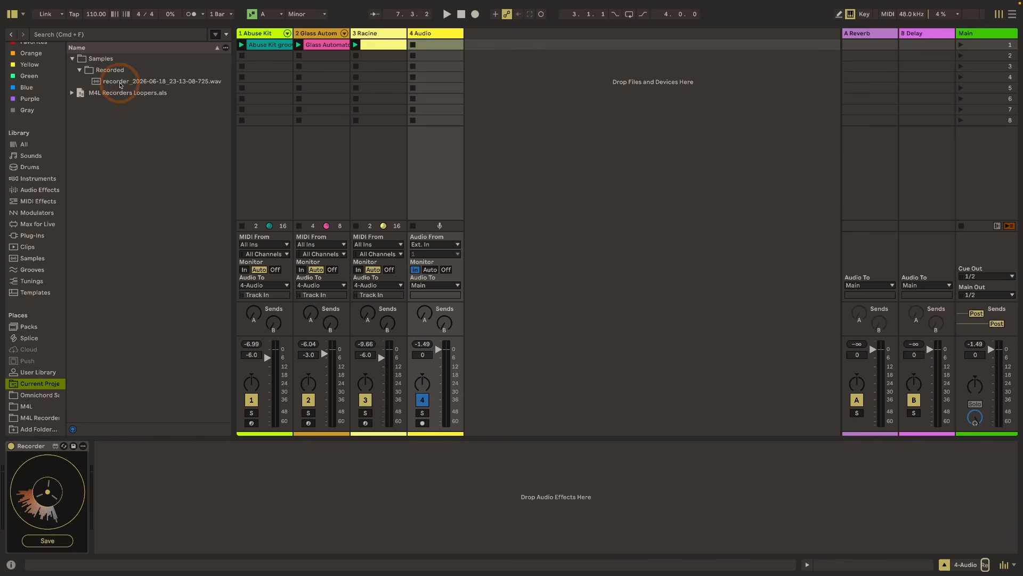
drag(114, 83, 512, 48)
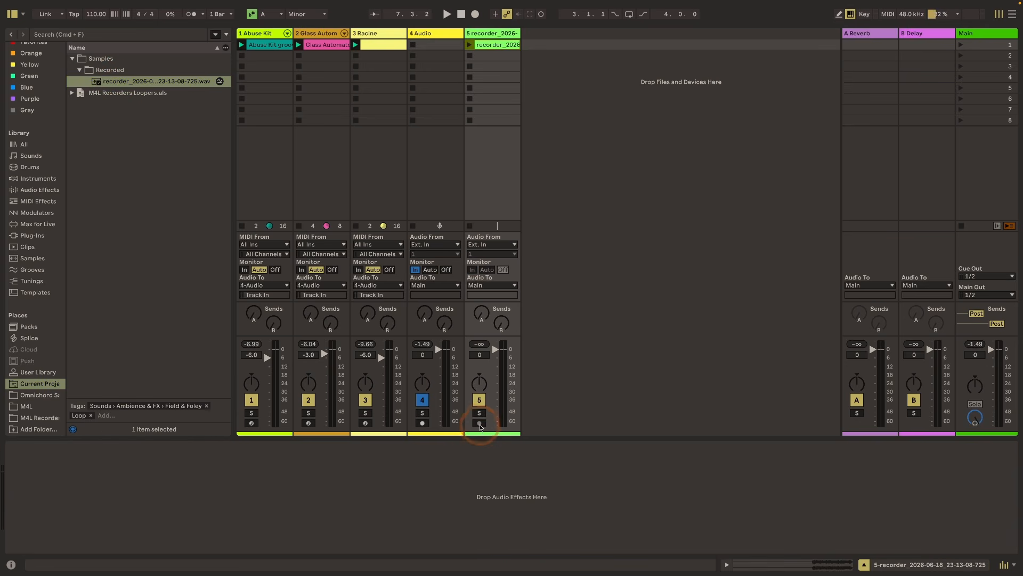
click(479, 413)
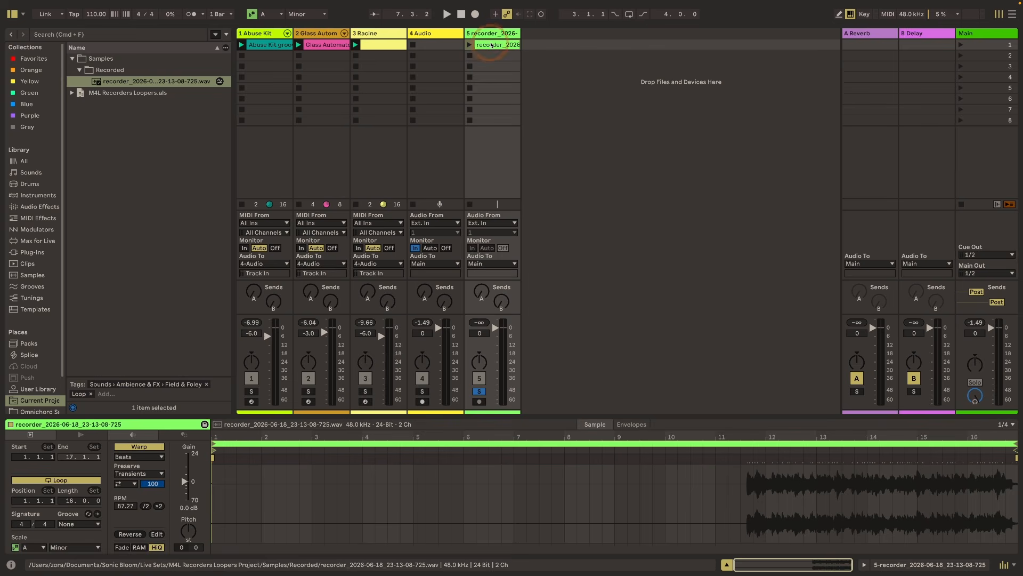
Play the recorded clip from where its audio begins, stop playback, and delete the clip's track
click(499, 45)
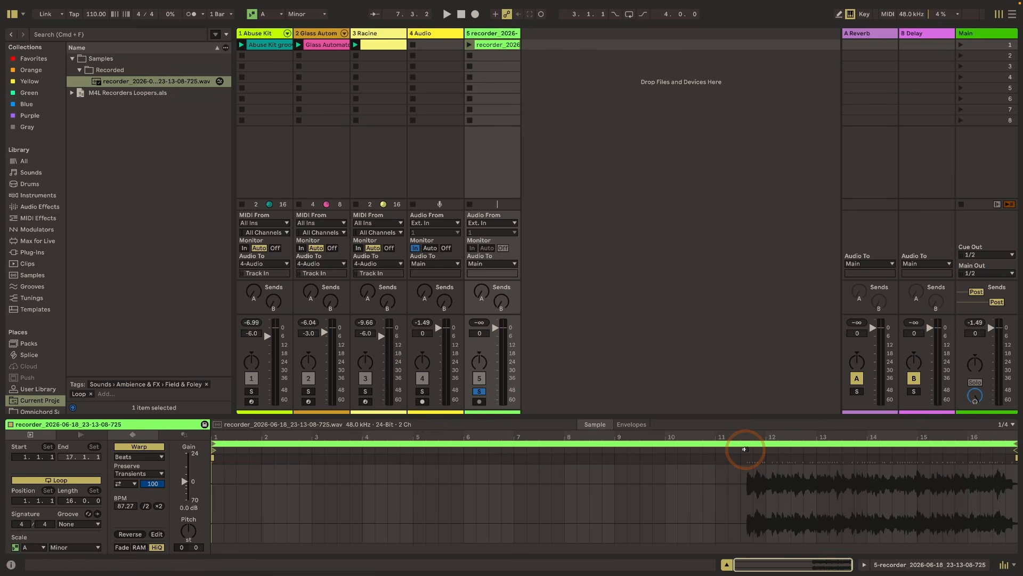
click(745, 450)
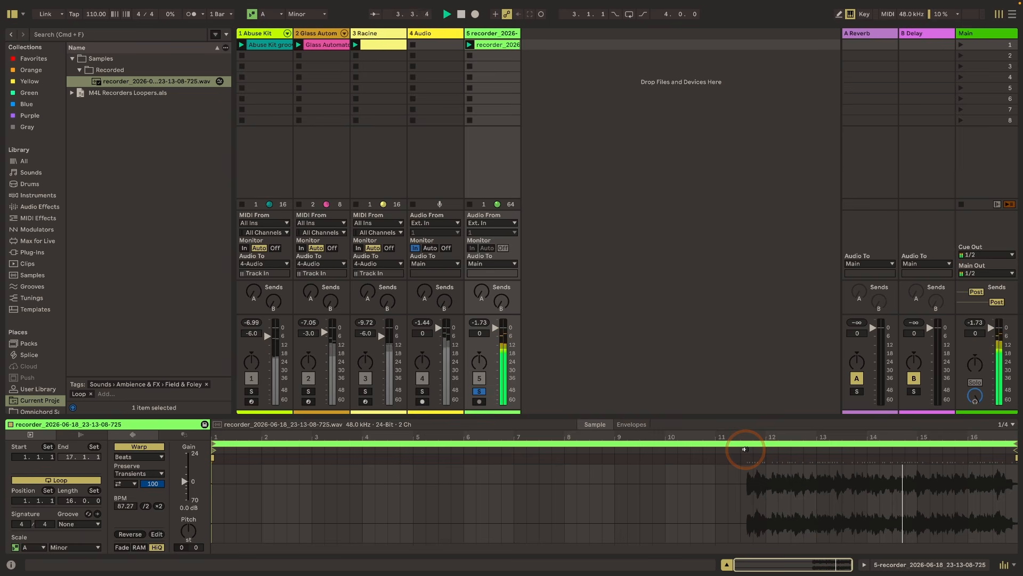
key(space)
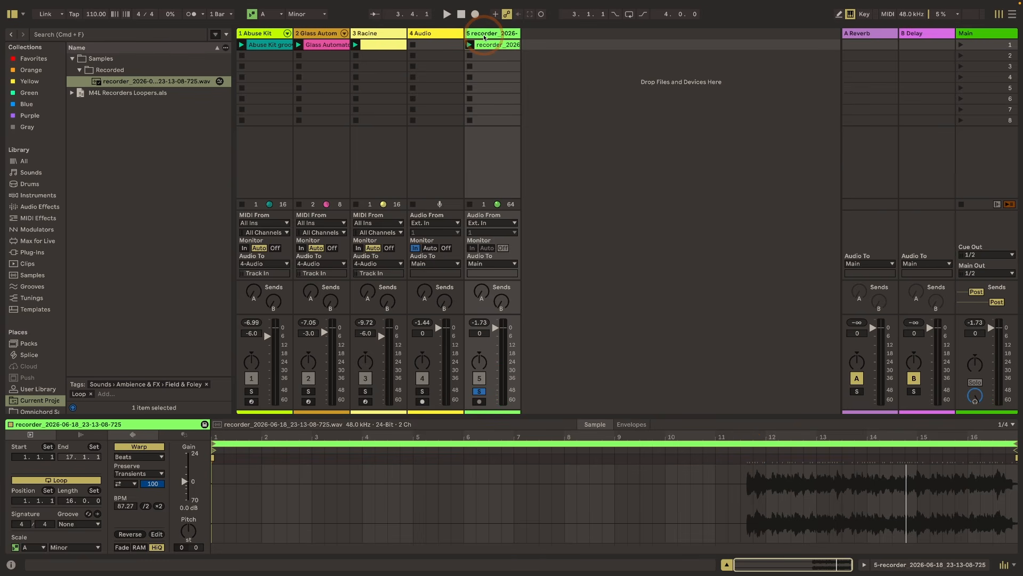
key(BackSpace)
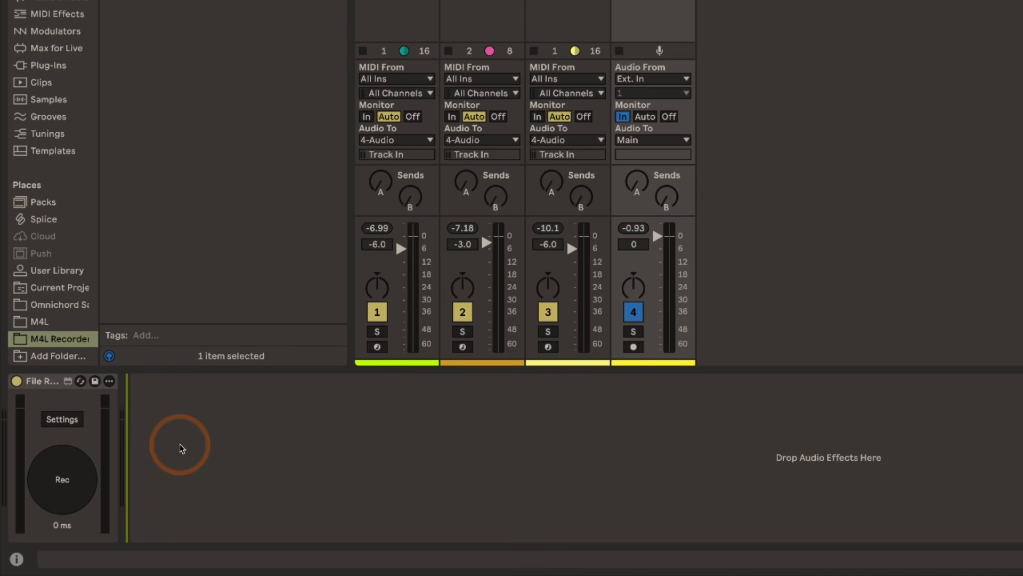
Show the File Recorder settings and check its bit depth choices and recording folder
click(63, 421)
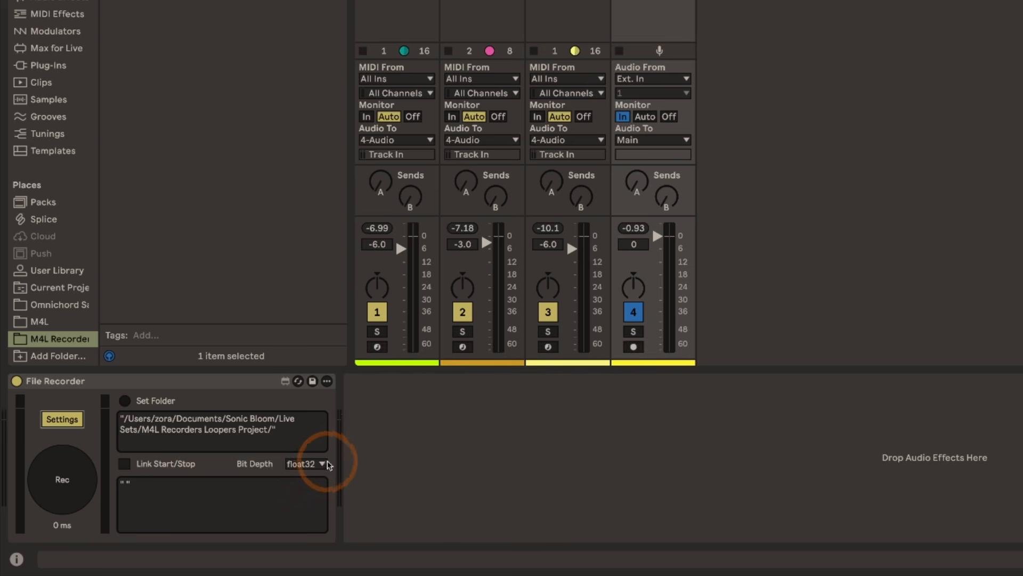
click(309, 465)
click(300, 405)
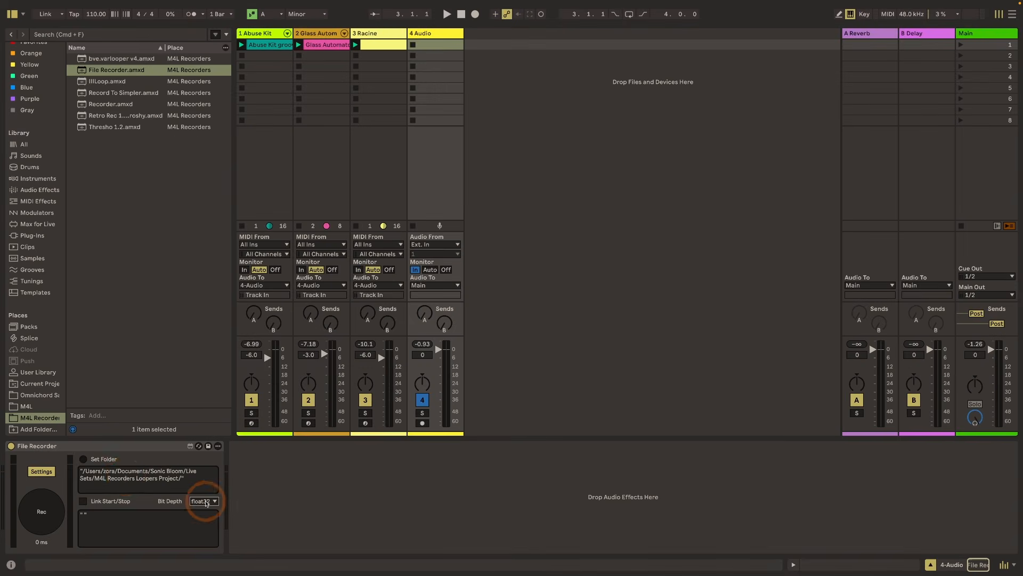
click(84, 461)
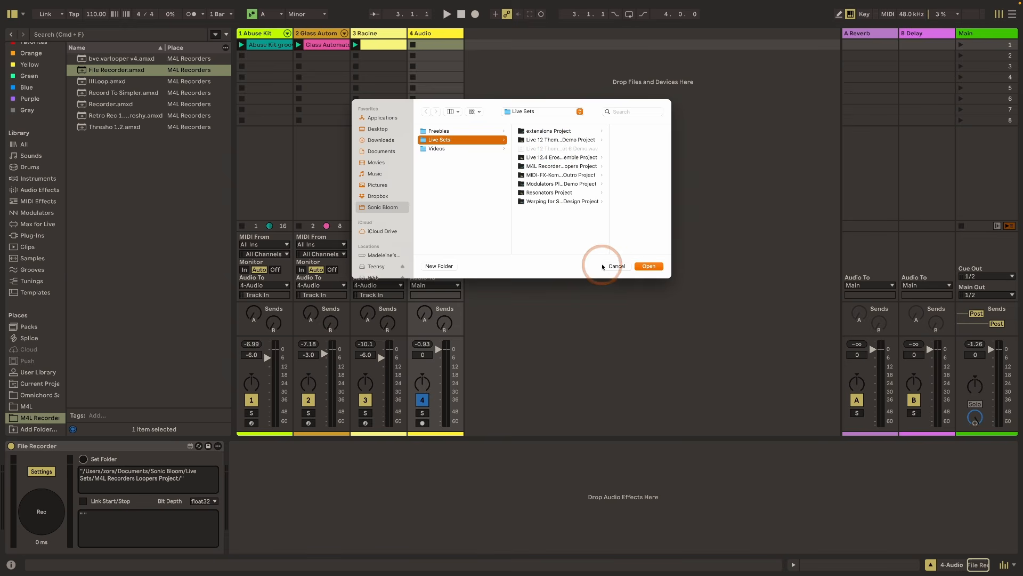
click(616, 266)
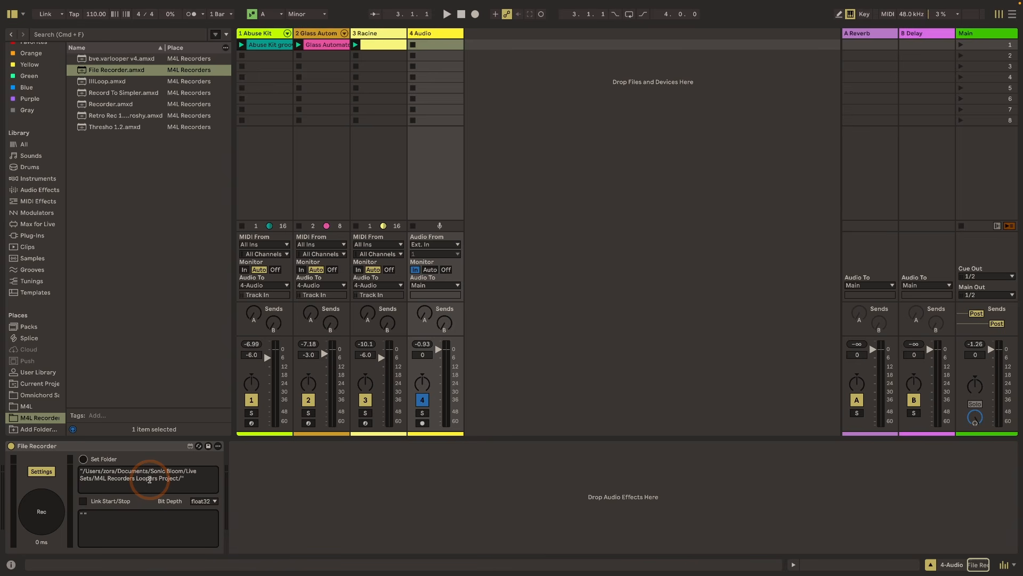
Enable Link Start/Stop in File Recorder, play the set to record it to a file, and stop the recording
click(83, 500)
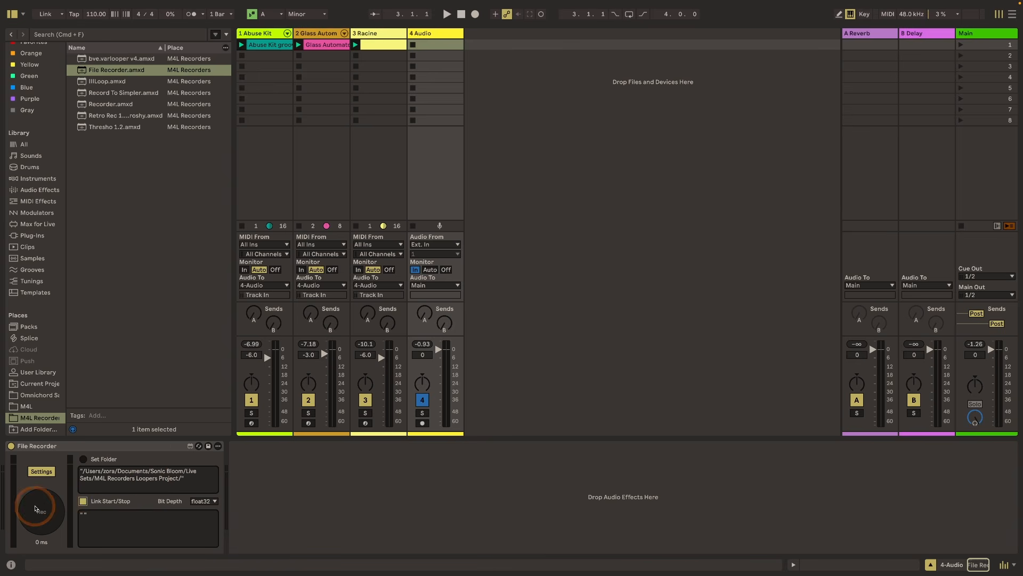
key(space)
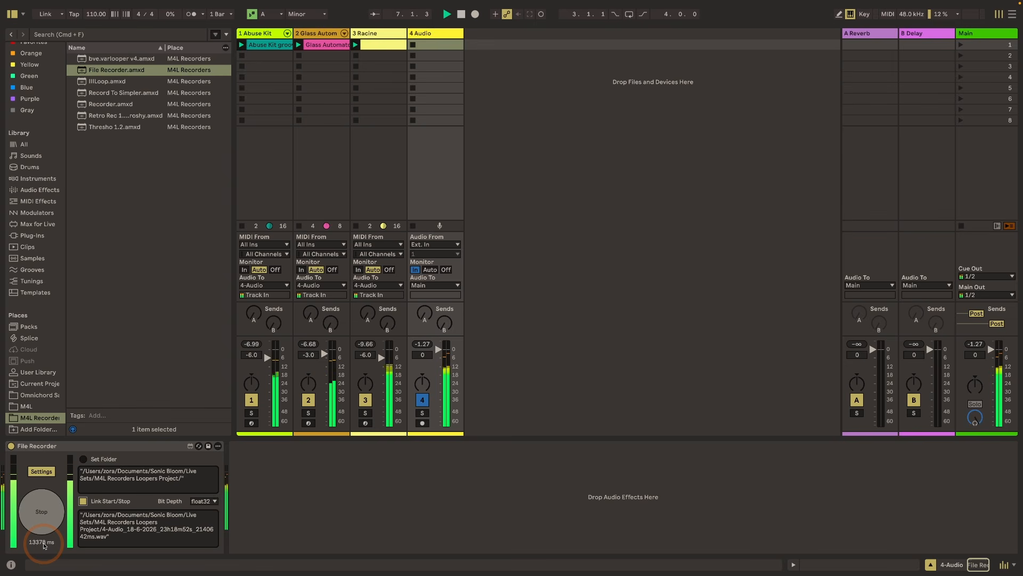
click(40, 516)
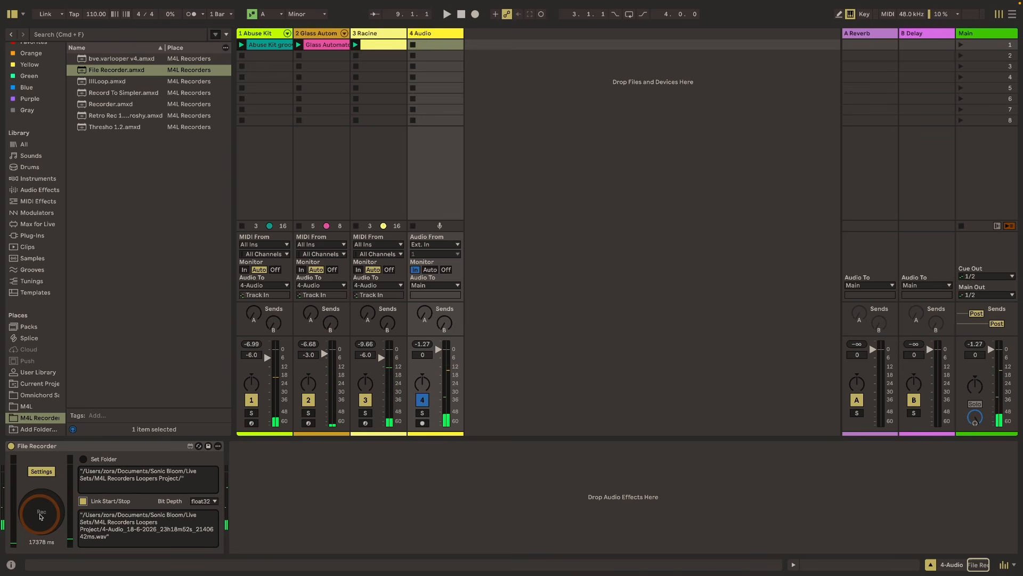
Place the new File Recorder WAV from the current project on a new audio track and solo that track
click(35, 384)
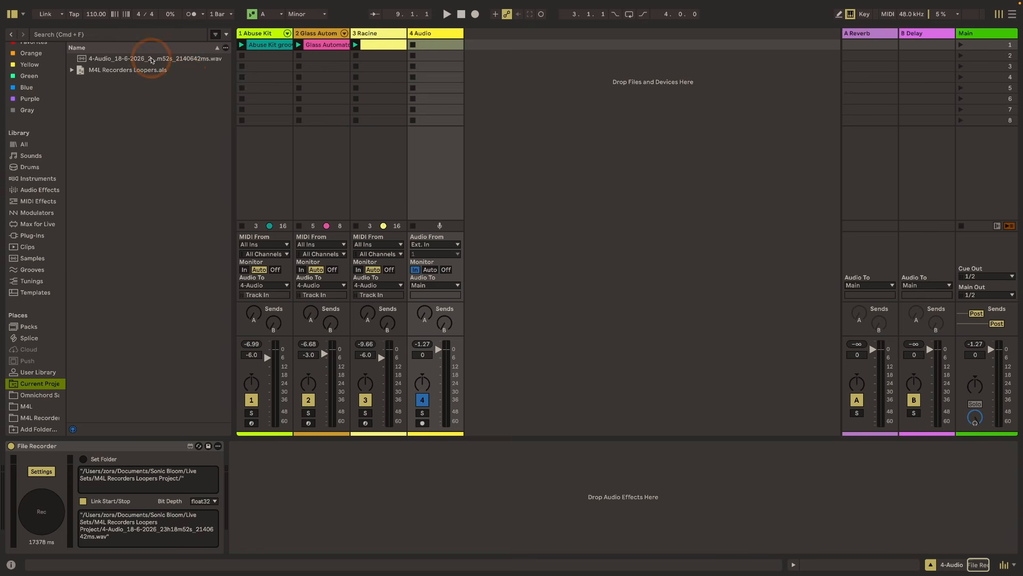
drag(154, 59, 496, 50)
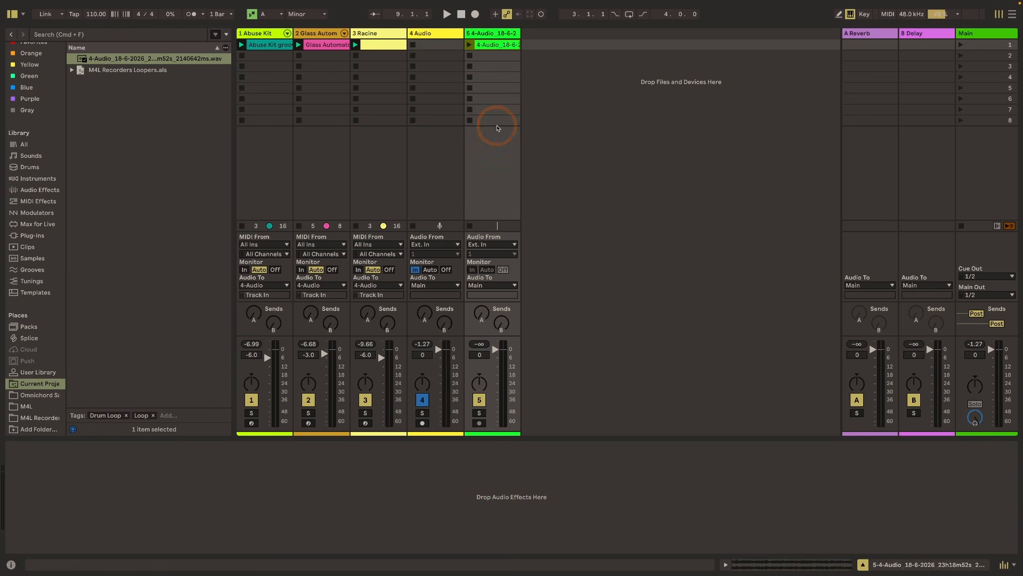
click(479, 413)
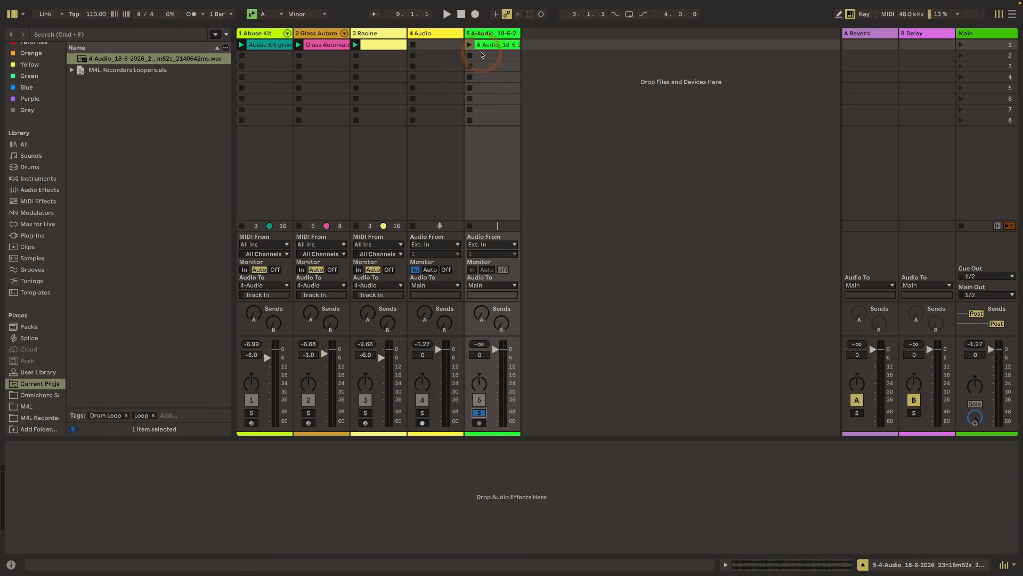
Launch the File Recorder clip to audition it, stop playback, and delete its track
click(469, 44)
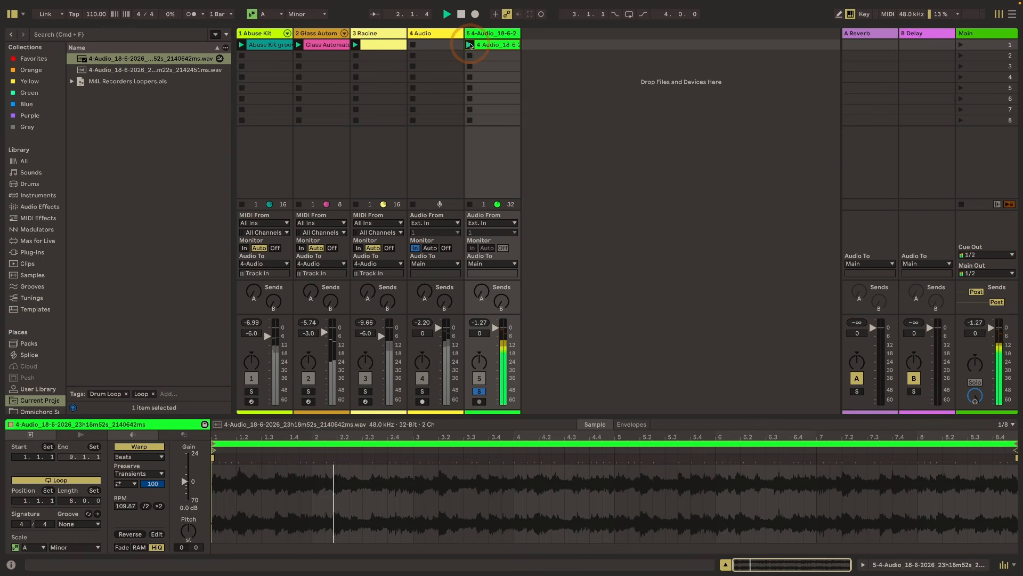
key(space)
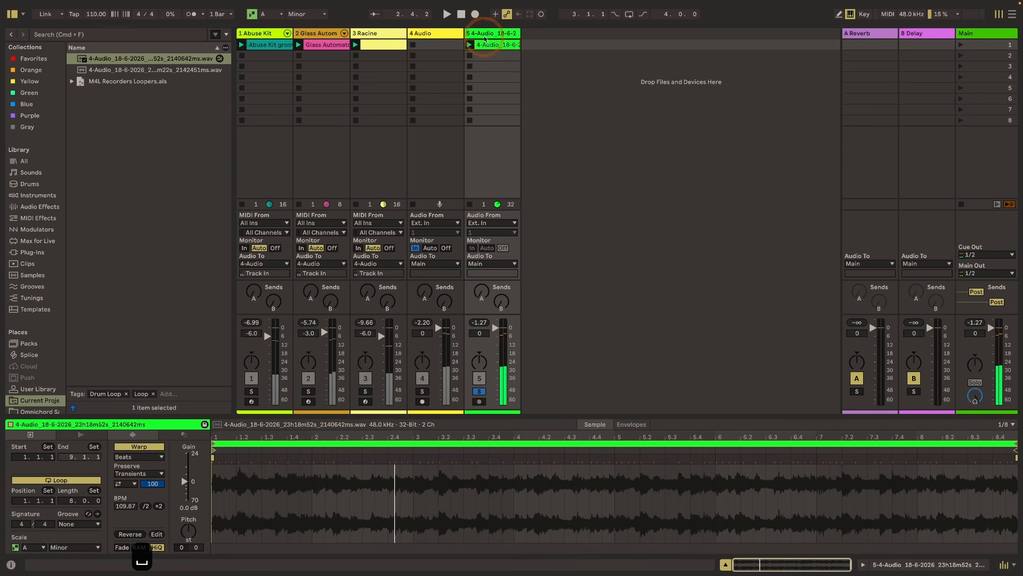
key(BackSpace)
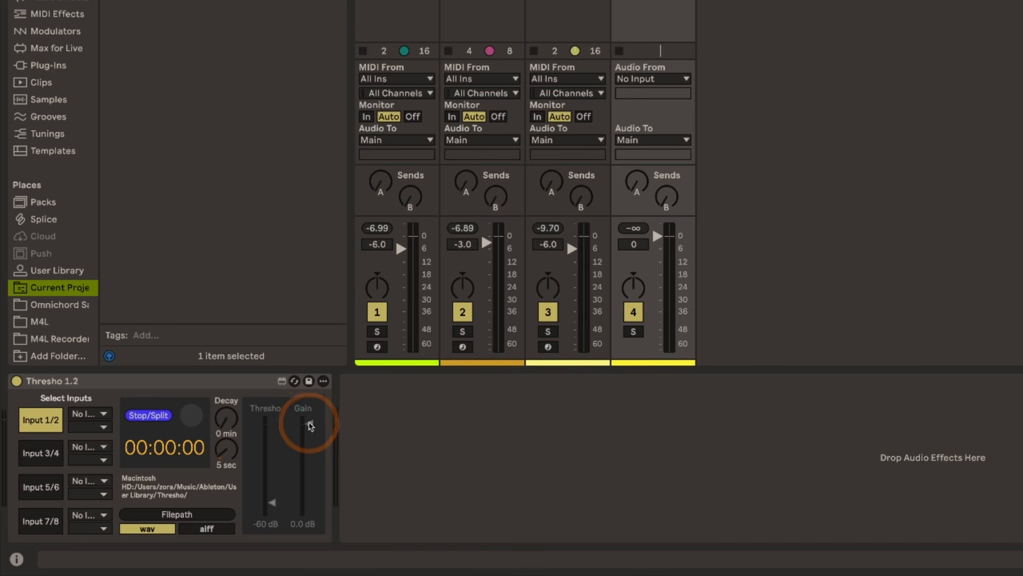
Set Thresho's gain to -3.0 dB and feed its Input 1/2 from 1-Abuse Kit
click(310, 424)
drag(310, 424, 309, 428)
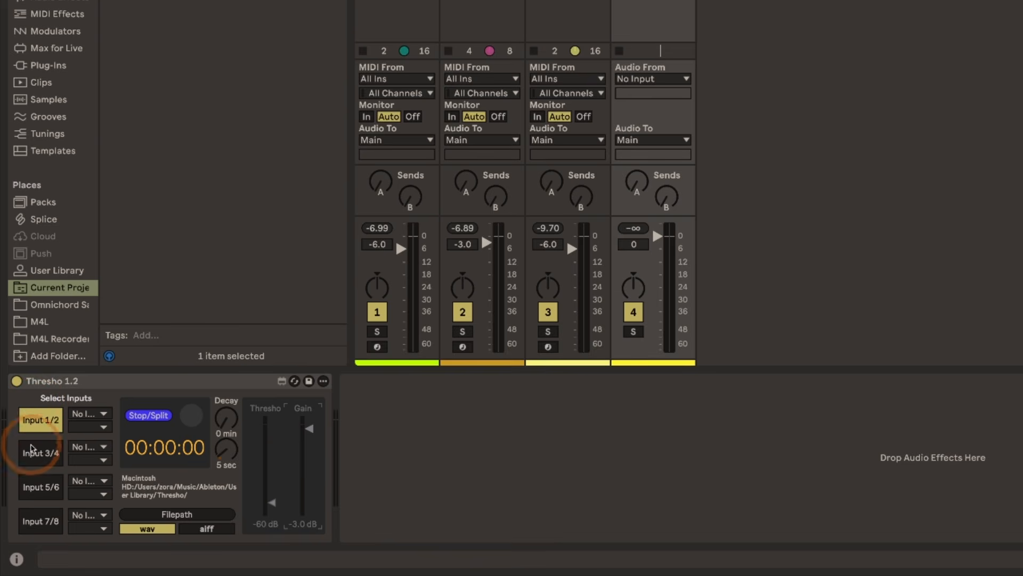
click(83, 416)
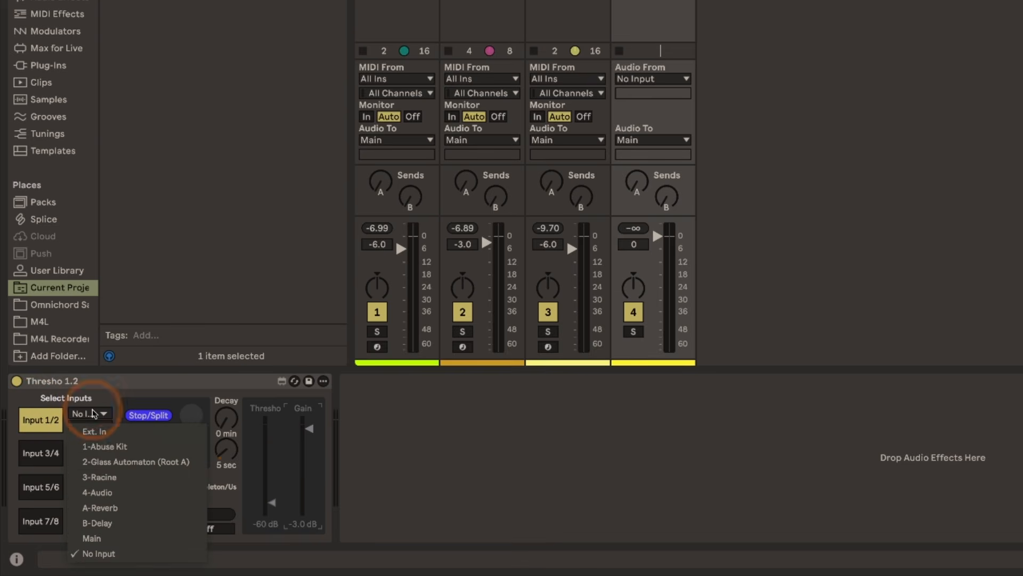
Enable Thresho's Input 3/4 and Input 5/6, fed from 2-Glass Automaton (Root A) and 3-Racine respectively
click(47, 453)
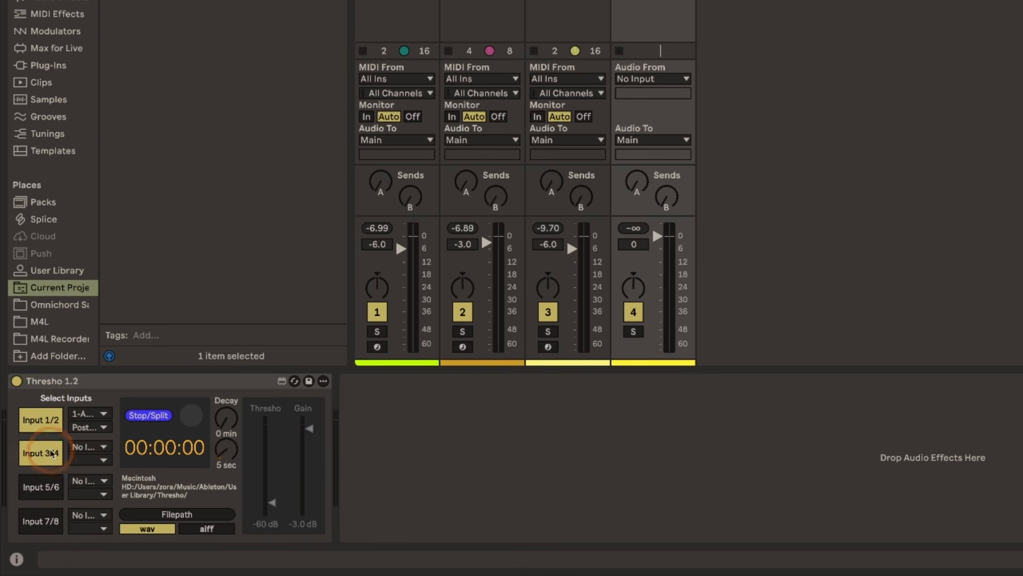
click(85, 446)
click(98, 339)
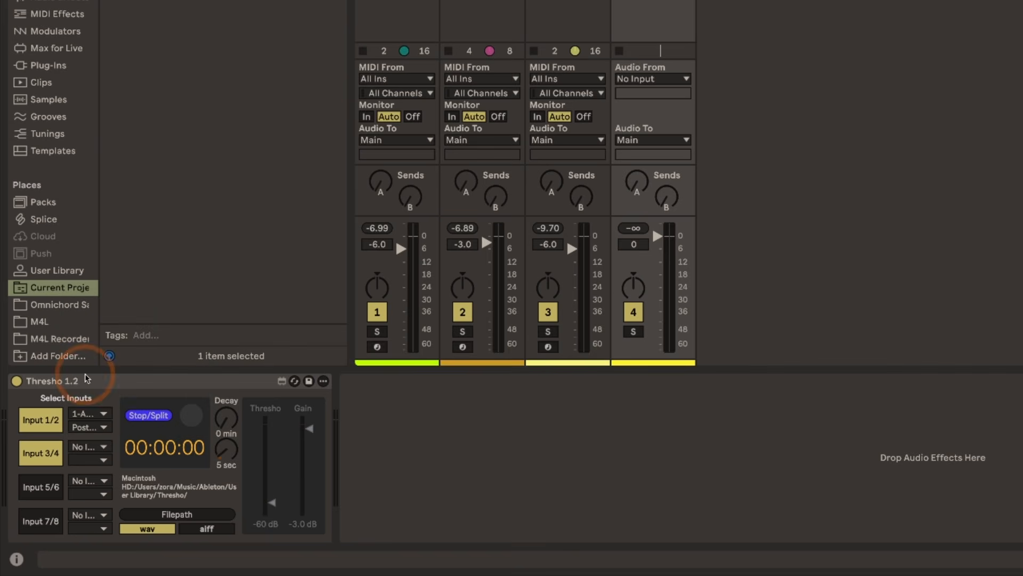
click(42, 487)
click(85, 481)
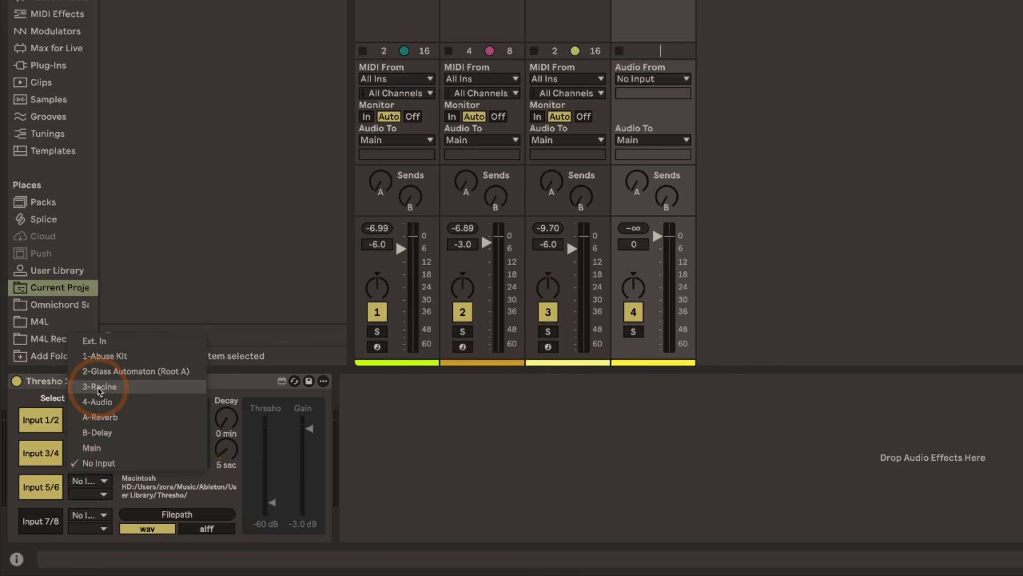
click(93, 385)
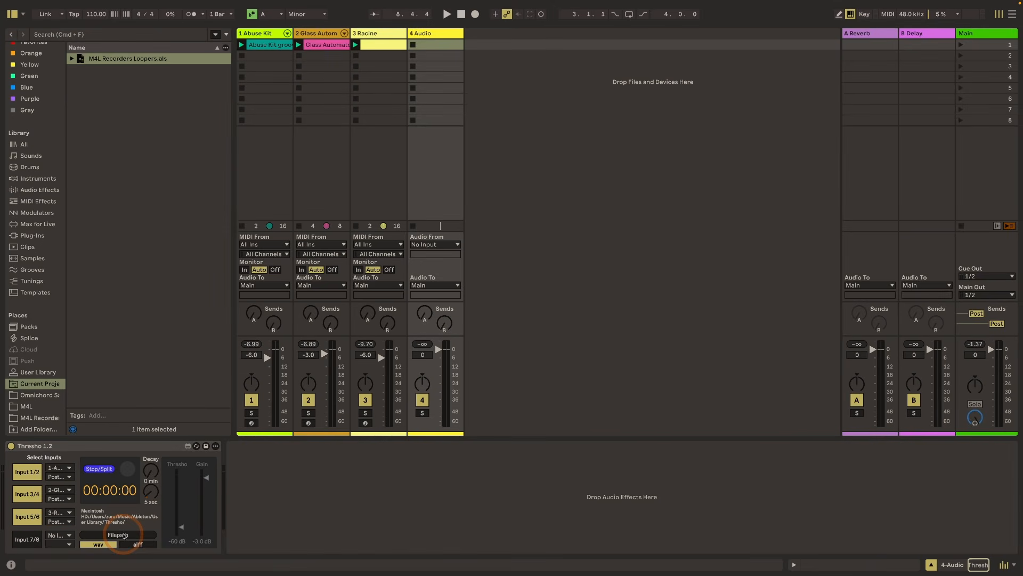
Set Thresho's recording file path to the M4L Recorders Loopers Project folder
click(120, 534)
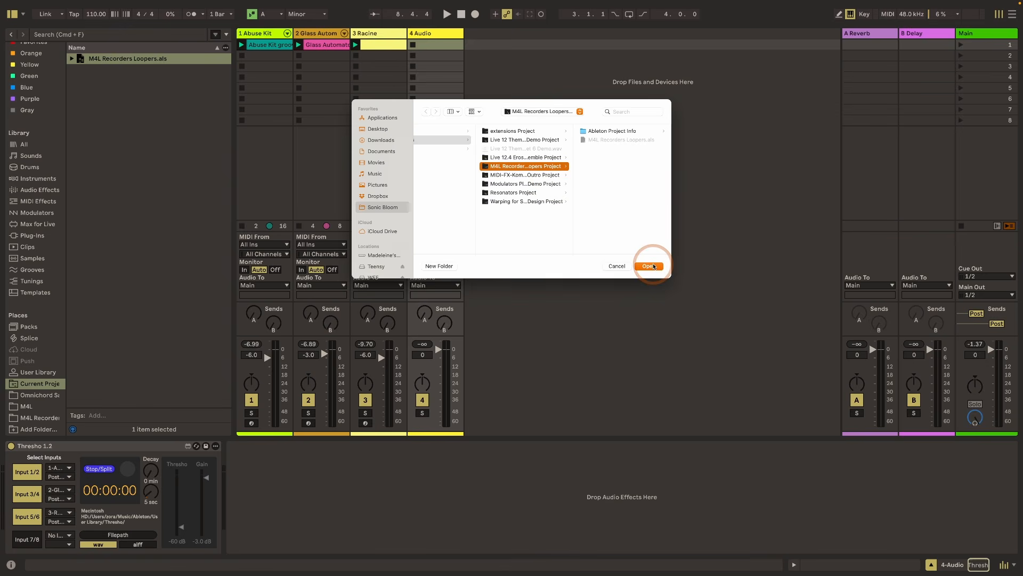
click(653, 266)
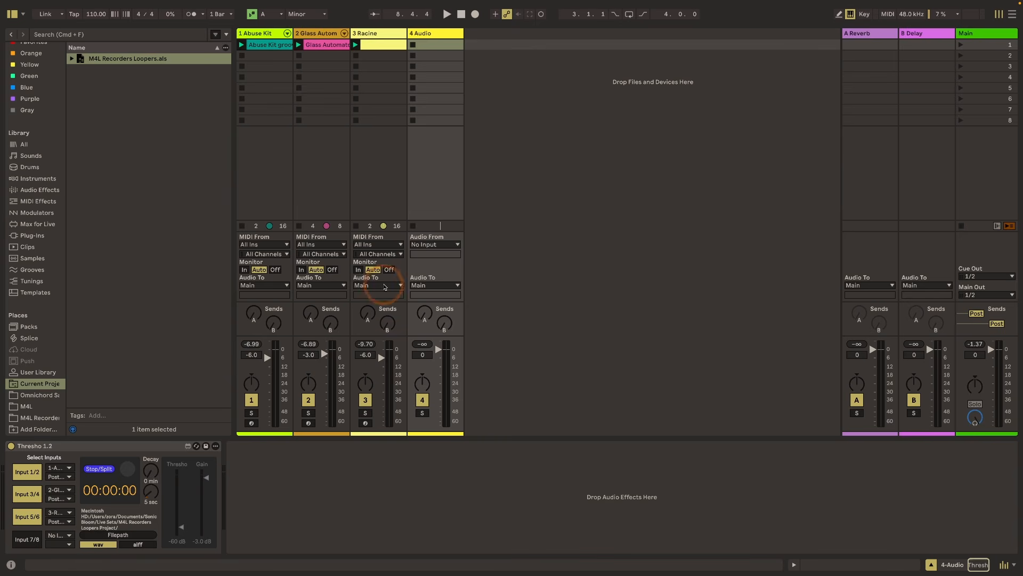
Check the Abuse Kit track's output routing, and play then stop the set to record it with Thresho
click(250, 285)
click(265, 279)
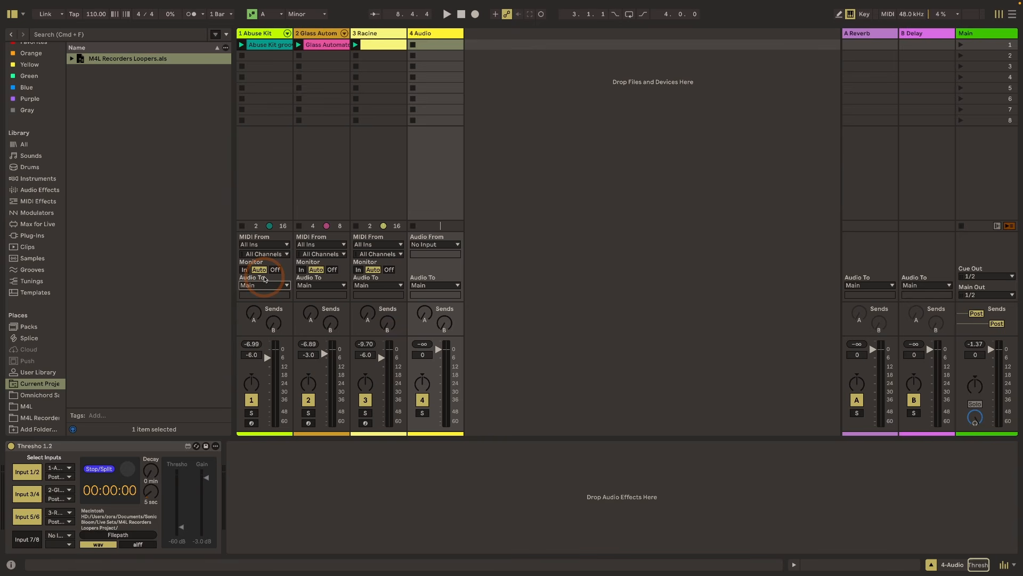
key(space)
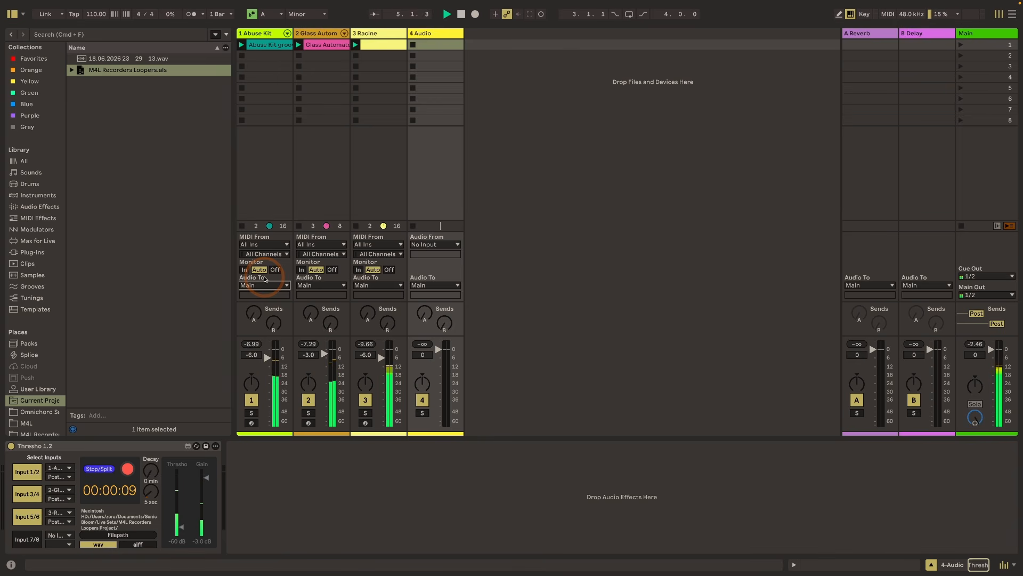
key(space)
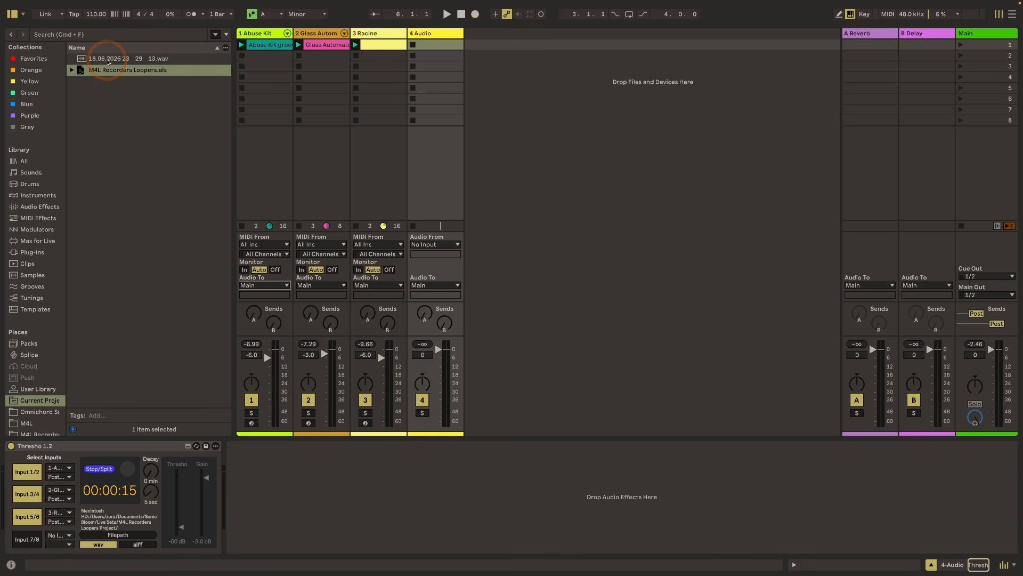
Place the recorded 18.06.2026 WAV file on a new audio track, solo that track and play the clip back
drag(108, 61, 487, 48)
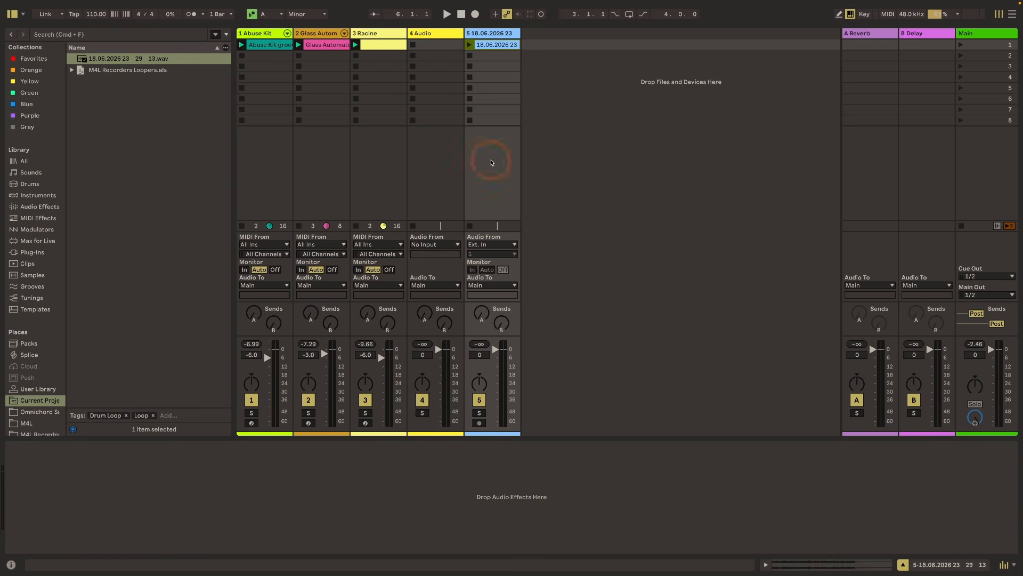
click(479, 412)
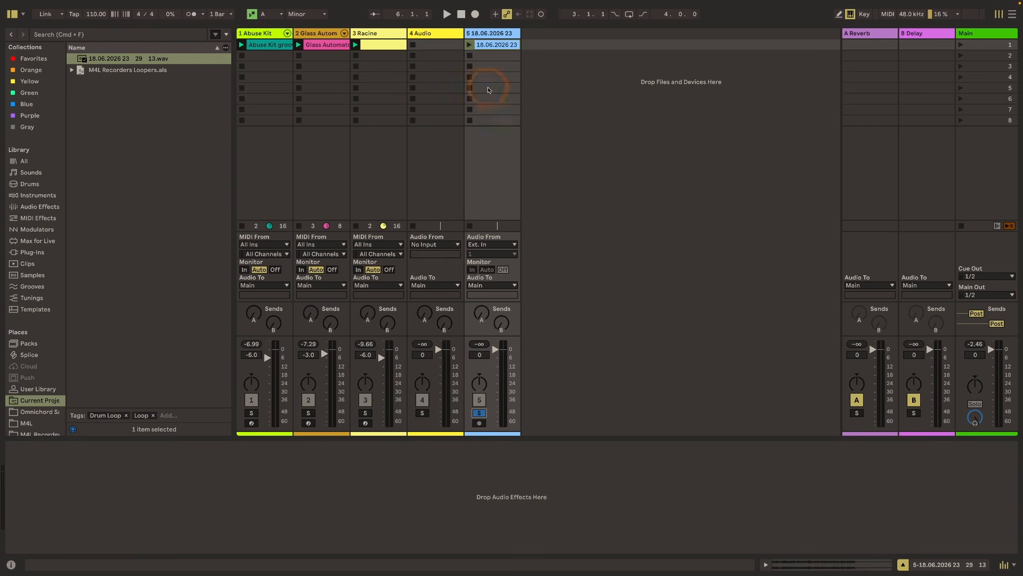
click(470, 45)
click(490, 46)
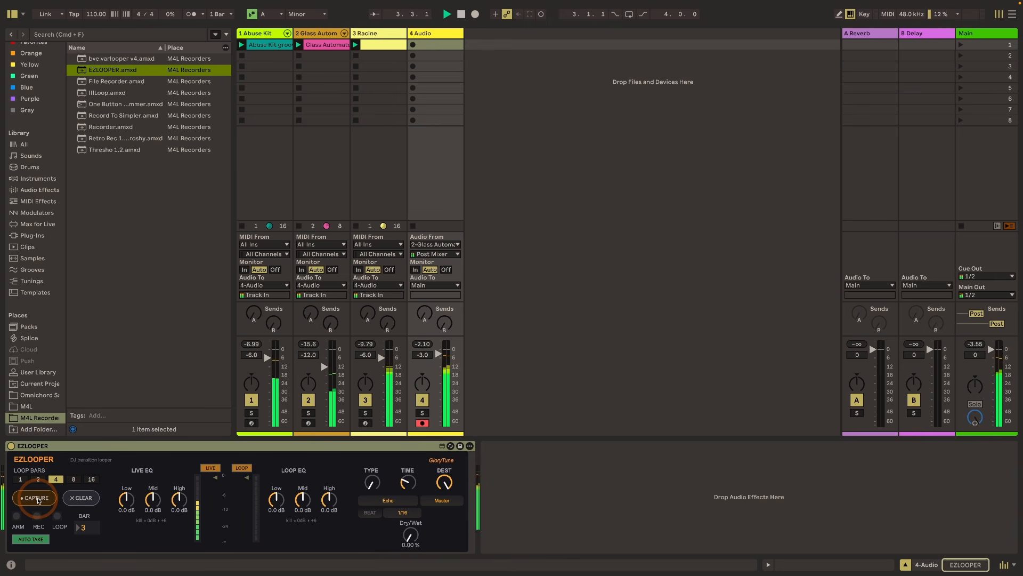
Capture a 4-bar loop of the incoming audio with EZLOOPER, and stop all session clips so only the loop plays
click(38, 501)
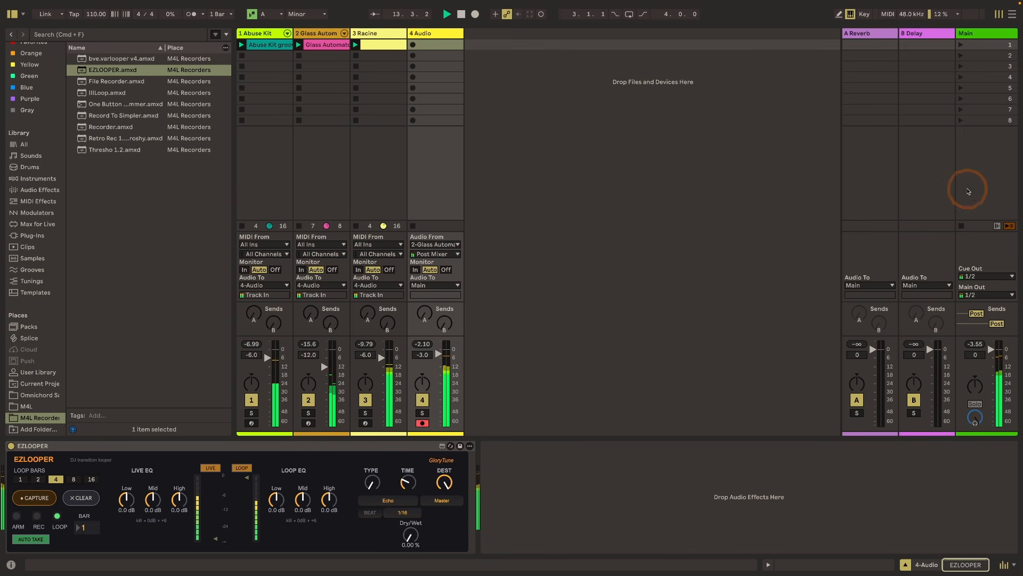
click(961, 226)
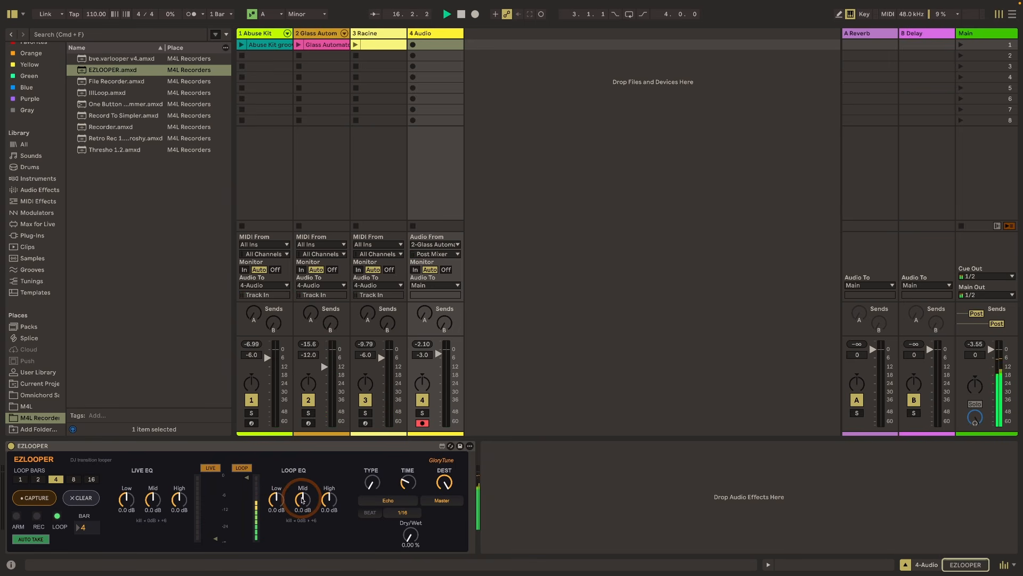
Try the captured loop's Low EQ, set the Echo effect's Dry/Wet to 48%, try its Type control and stop playback
drag(283, 499, 398, 503)
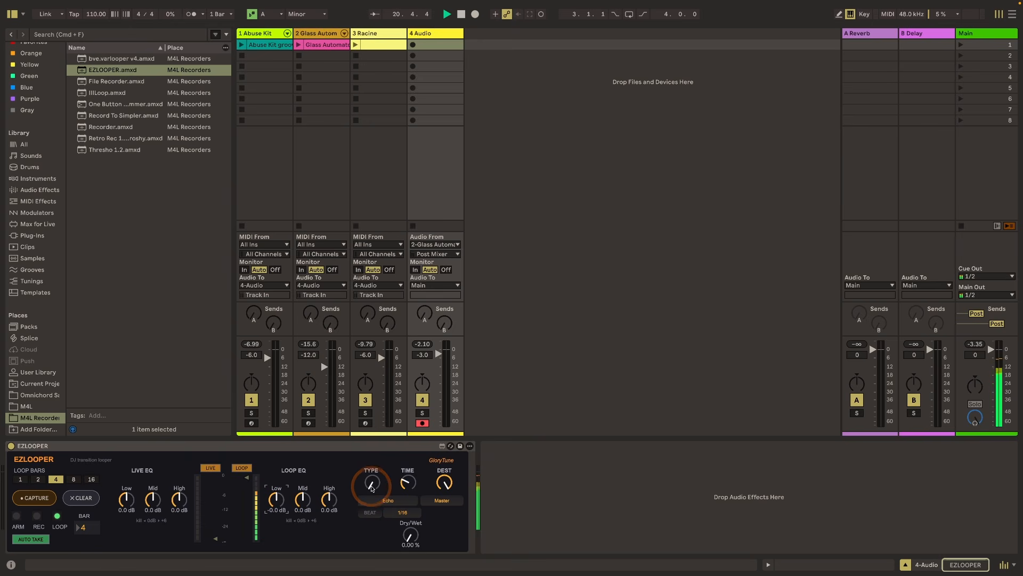
drag(408, 539, 403, 512)
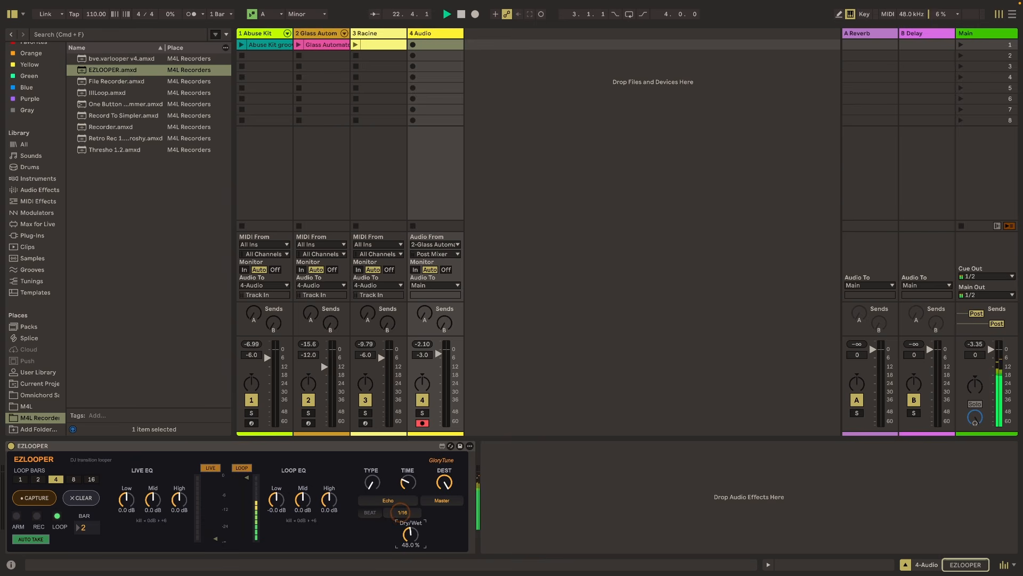
click(371, 483)
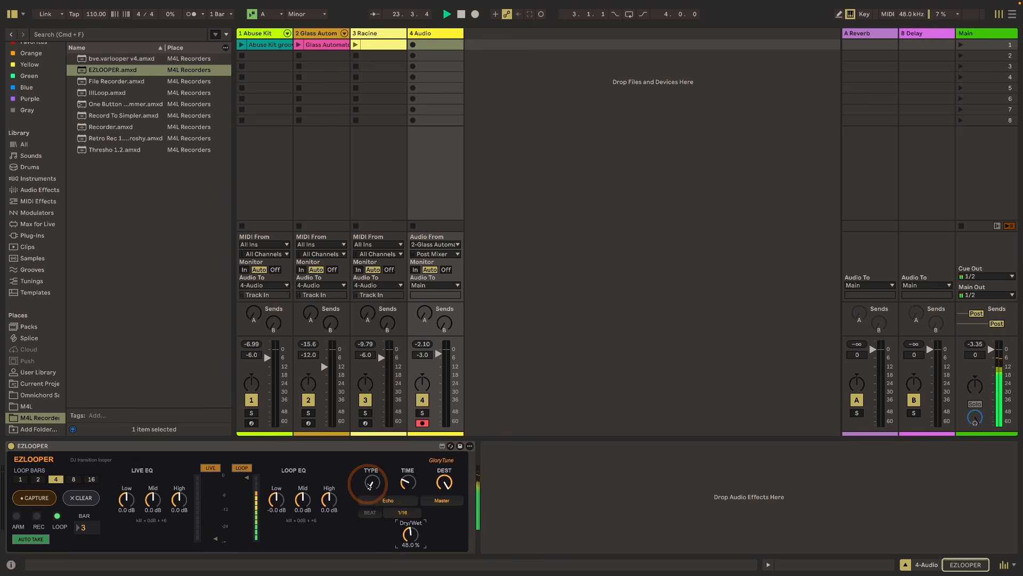
drag(370, 486, 375, 484)
key(space)
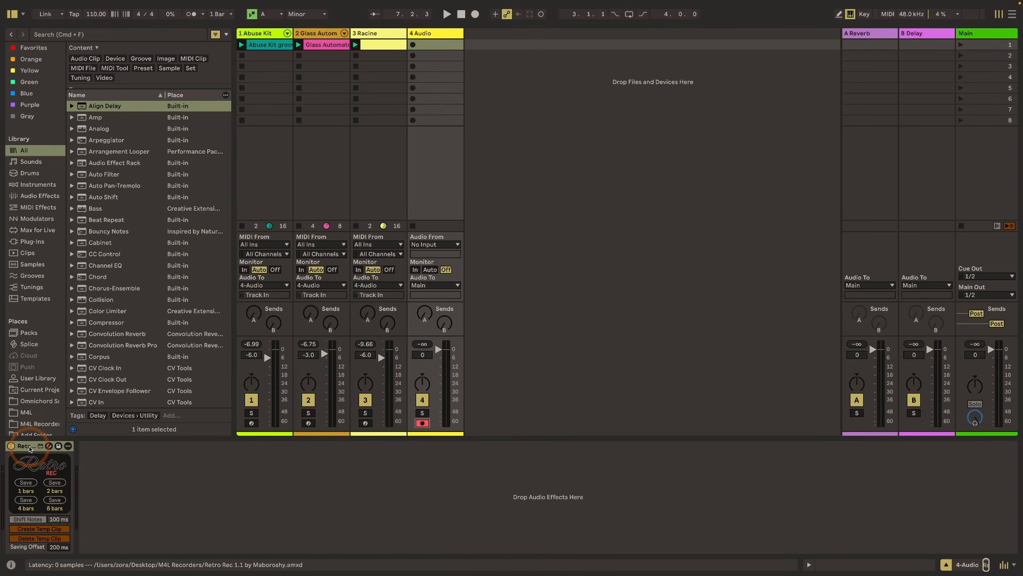
Play the set and save the last 2 bars with Retro Rec, stopping playback once the clip is captured
key(space)
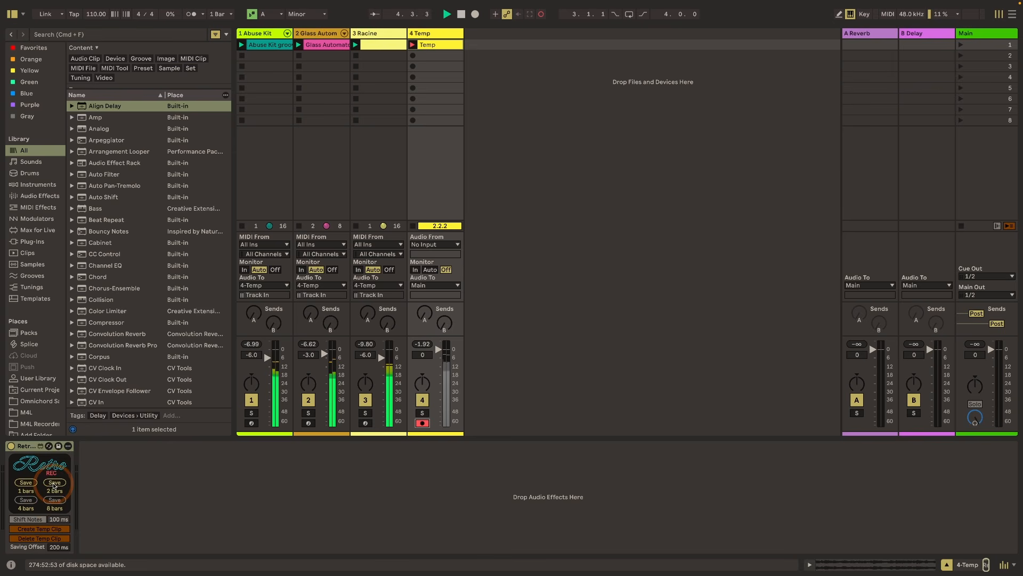
click(54, 483)
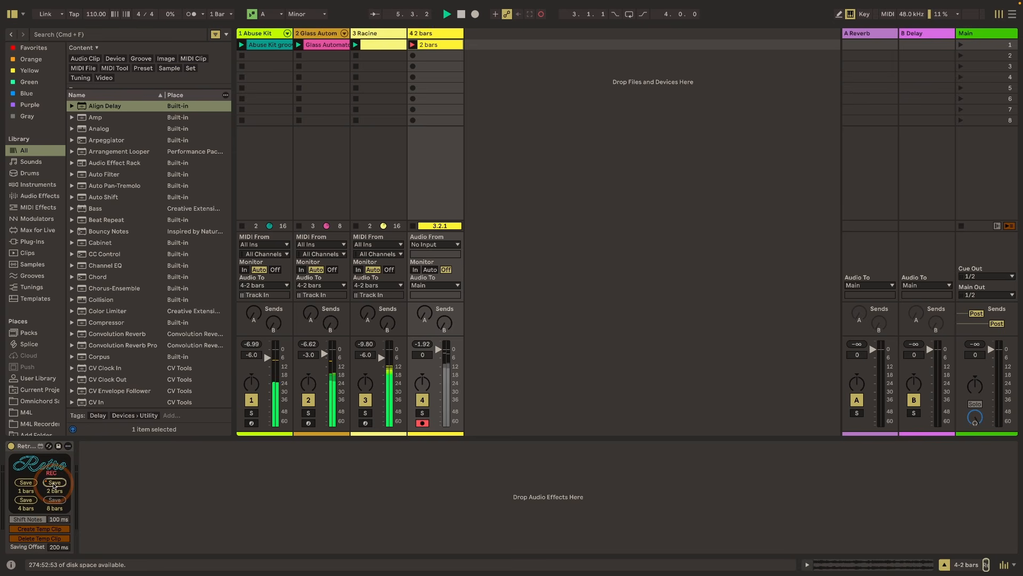
key(space)
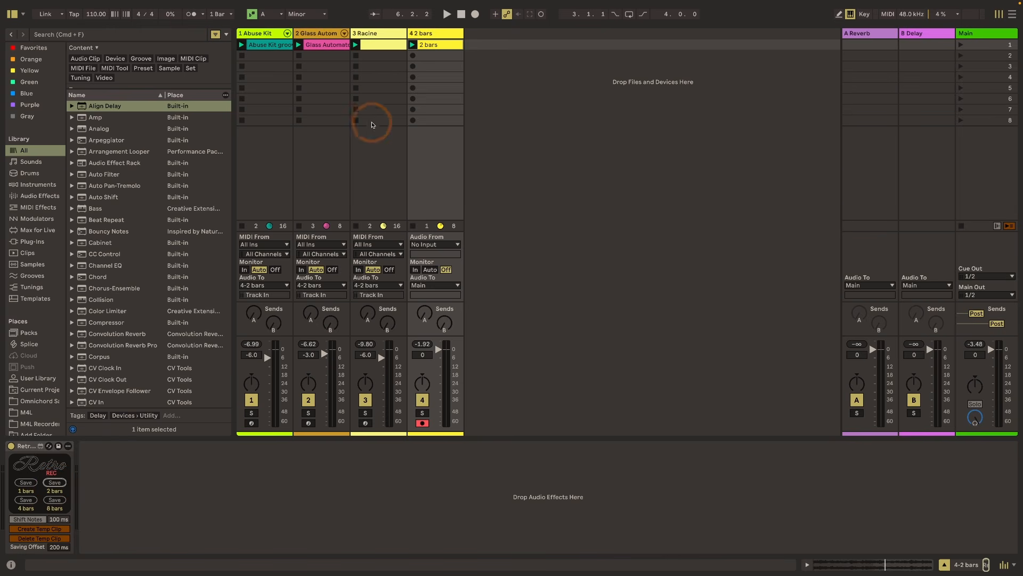
Solo track 4 and play back its saved 2 bars clip
click(423, 413)
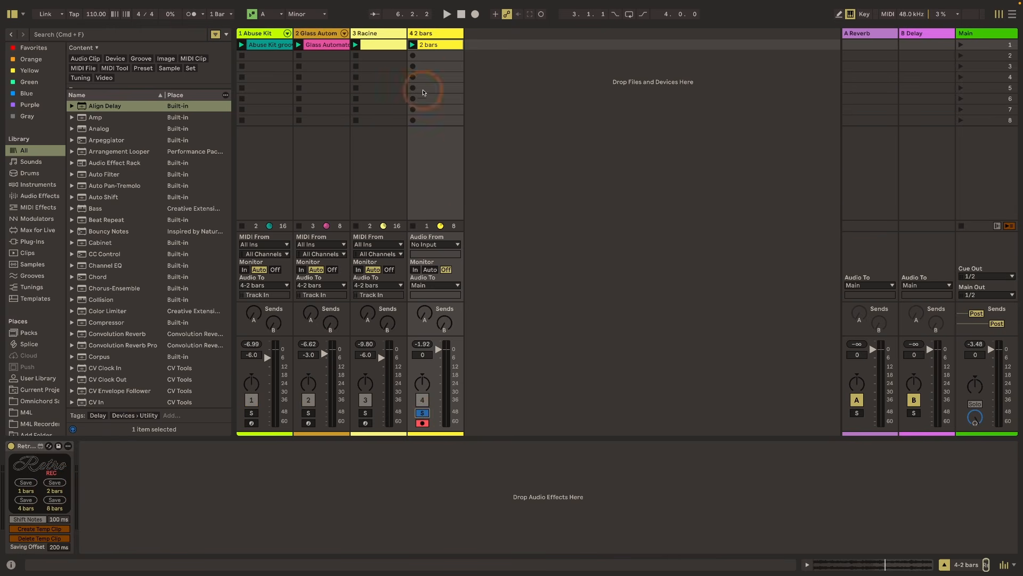
click(426, 47)
key(space)
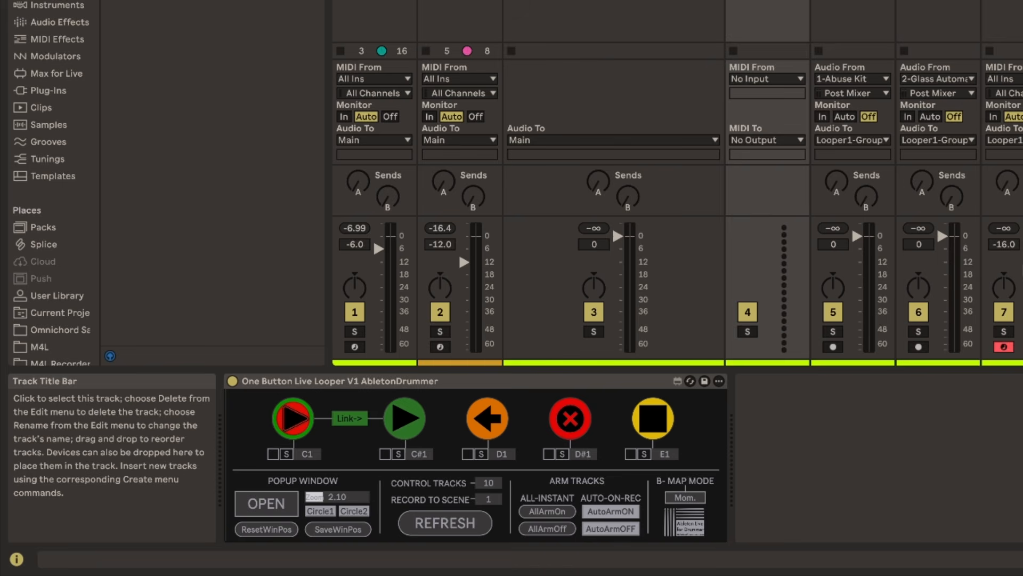
Set One Button Live Looper to control 3 tracks and record to scene 2, and refresh the device
click(293, 419)
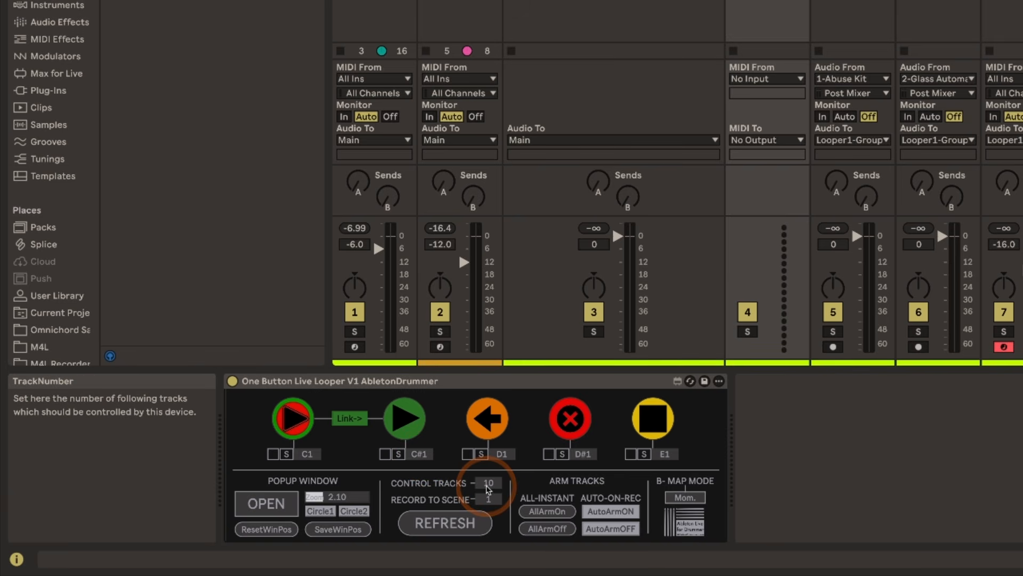
text(3)
click(430, 502)
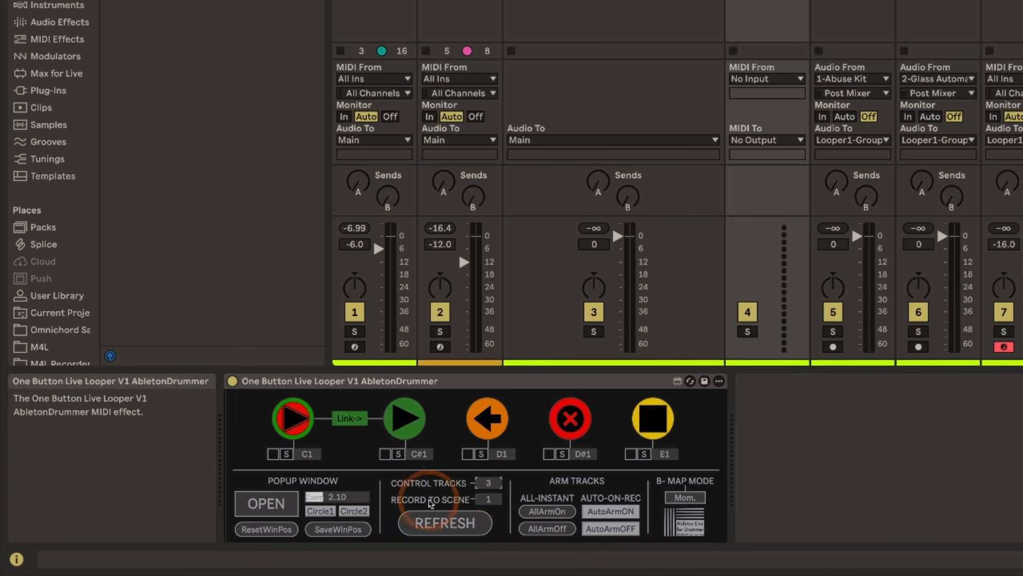
click(488, 500)
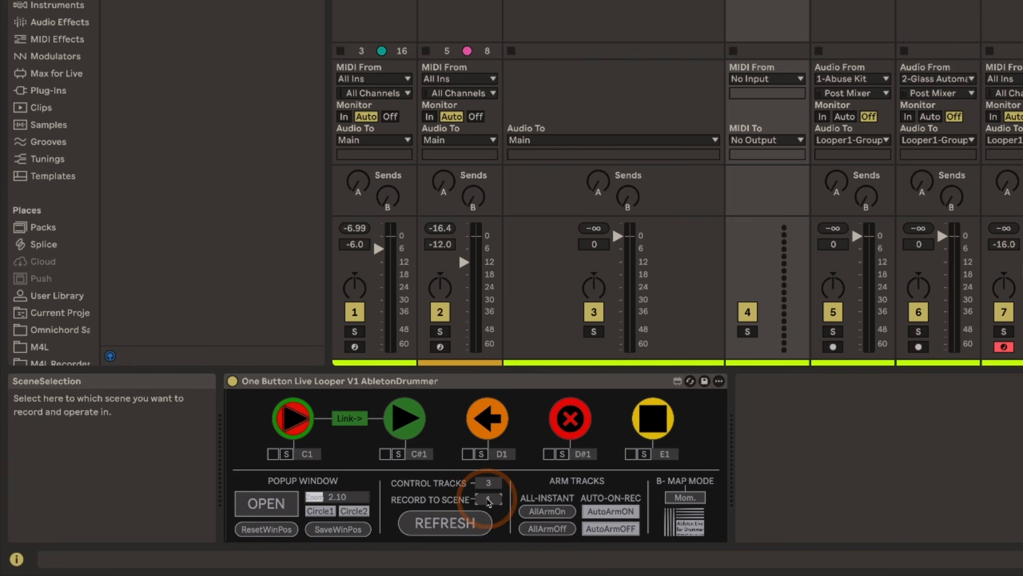
text(2)
key(Return)
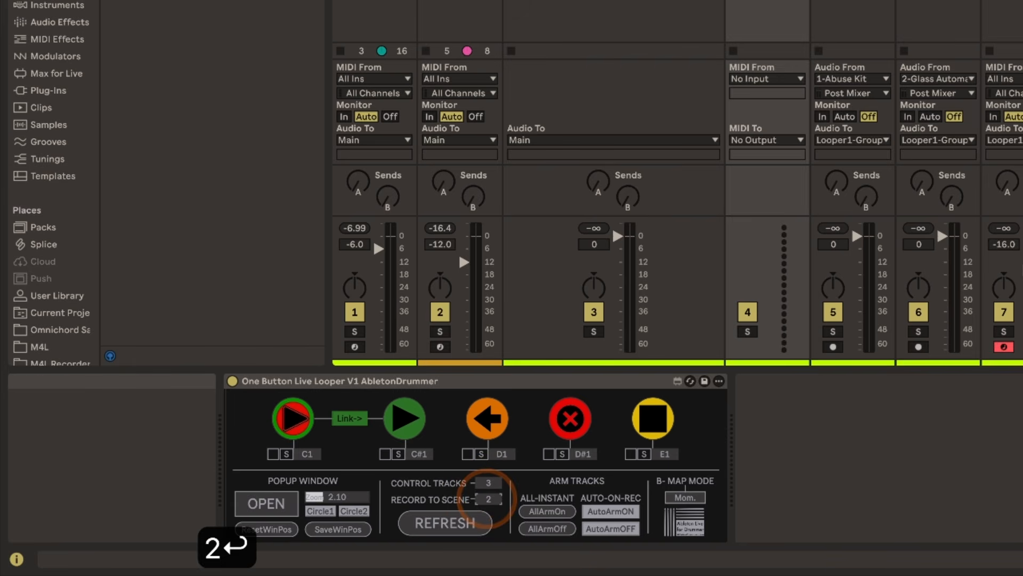
click(430, 532)
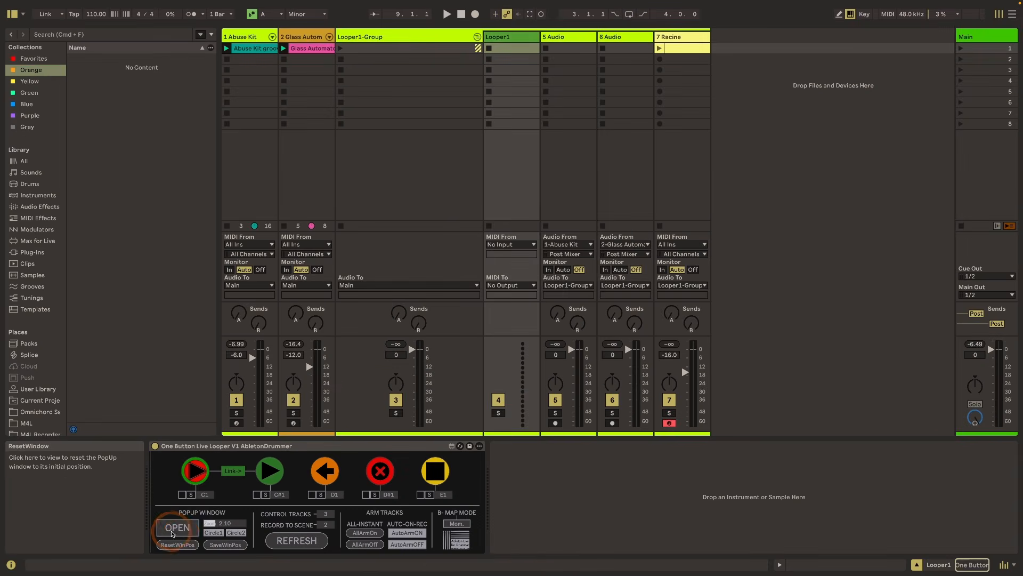
Open the looper's pop-up window and review its zoom, Circle1, Circle2 and window position options
click(258, 511)
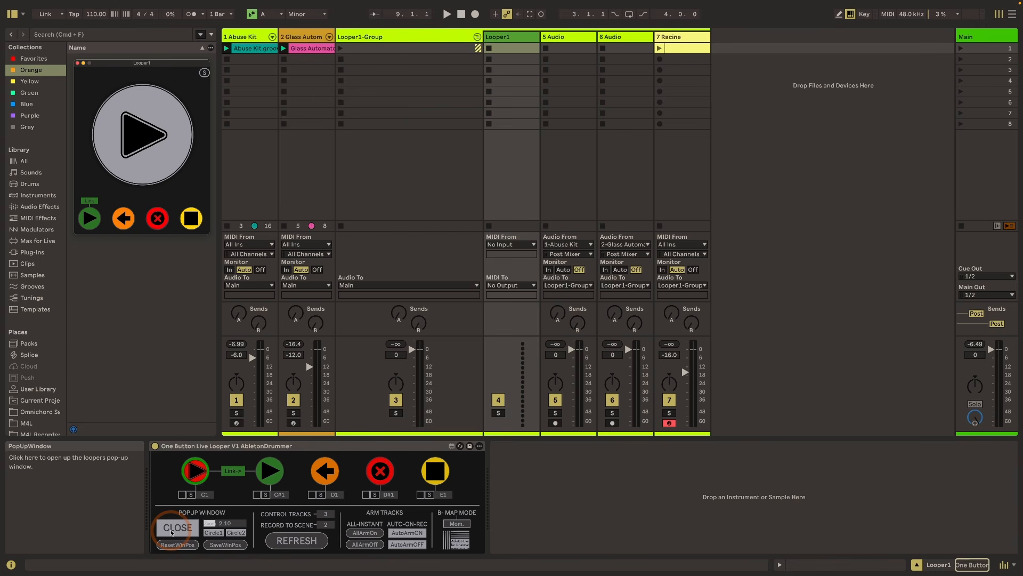
drag(211, 528, 212, 529)
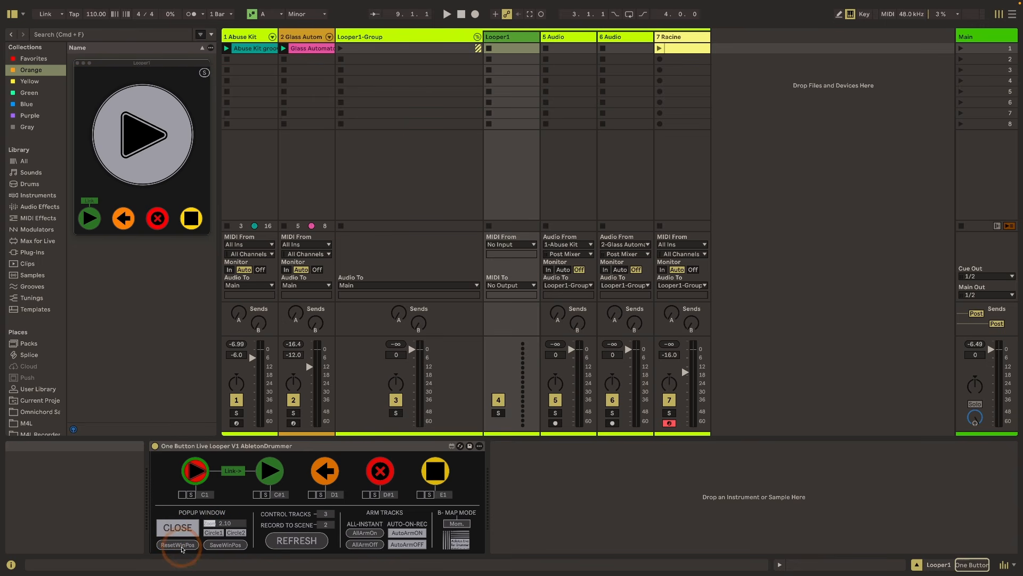
click(222, 546)
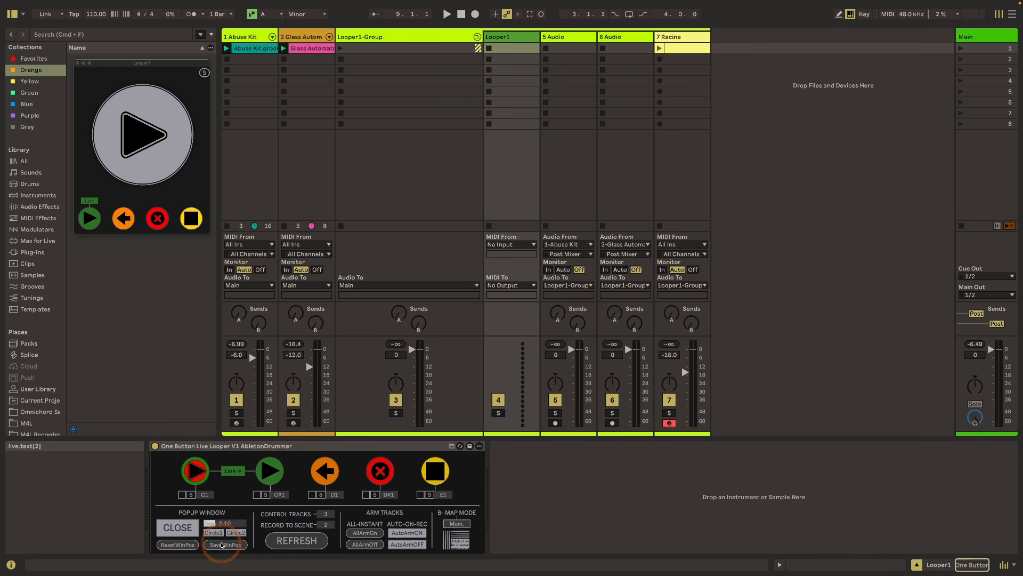
click(214, 532)
click(237, 532)
click(213, 533)
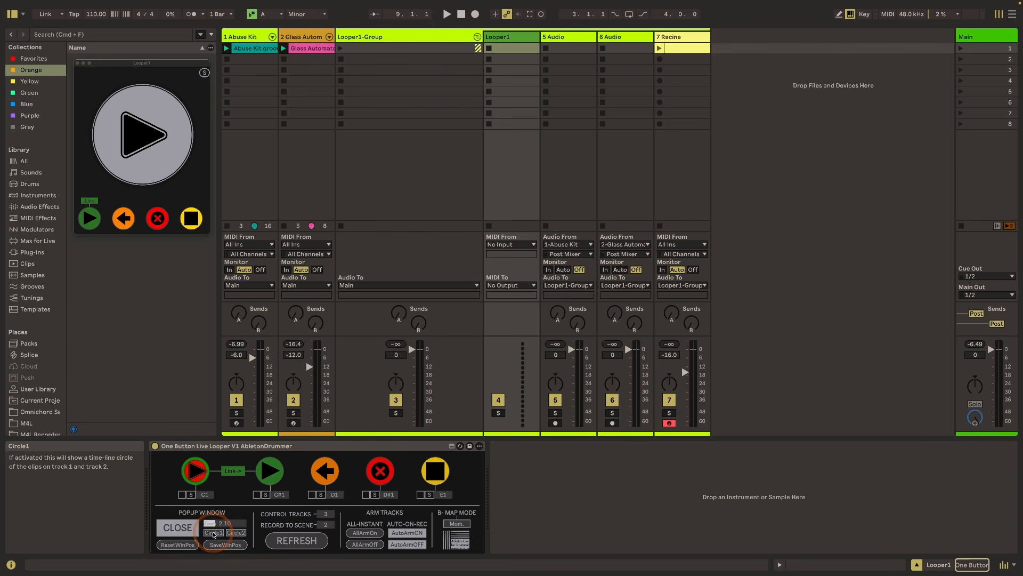
click(236, 533)
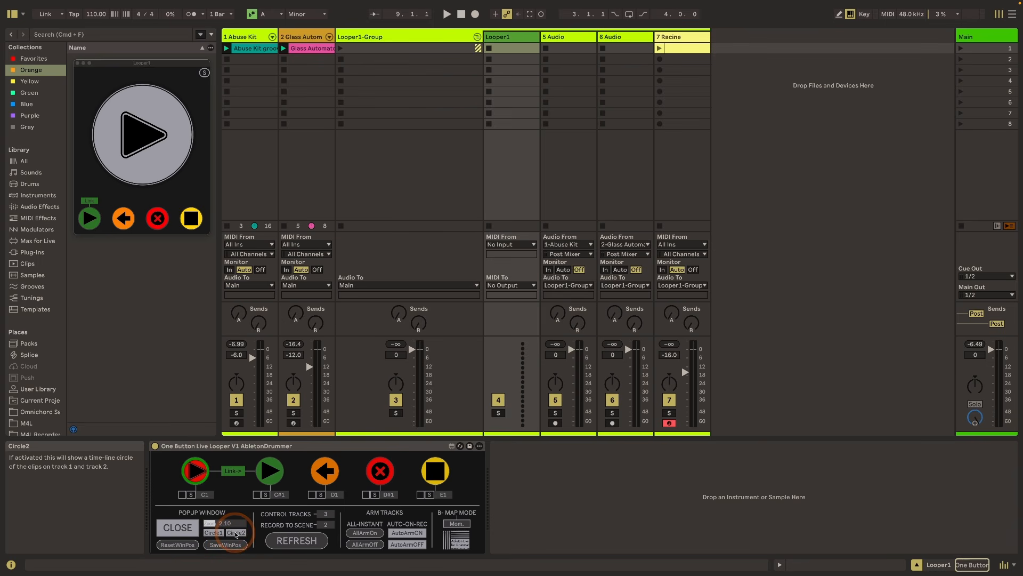
click(227, 546)
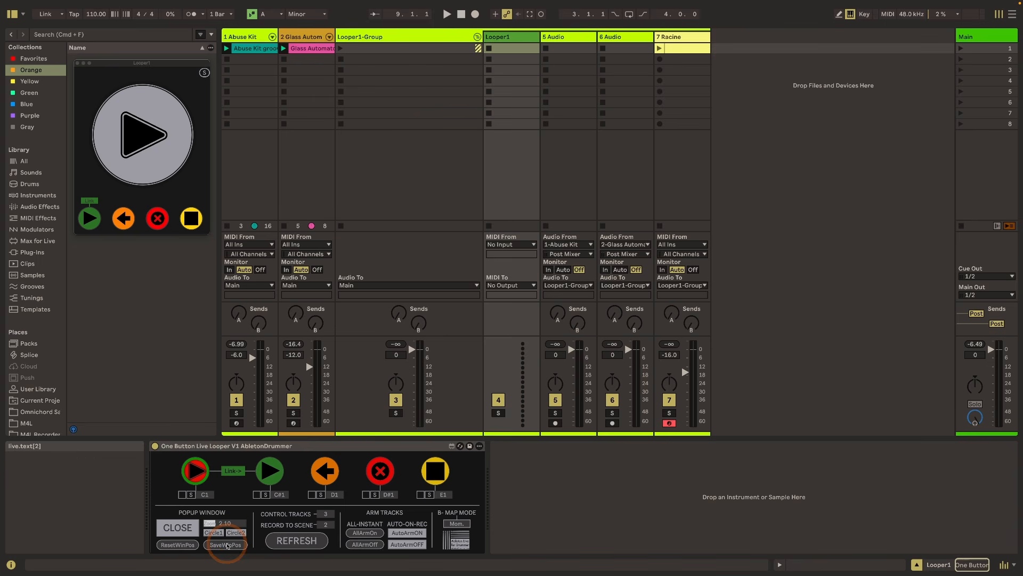
click(211, 494)
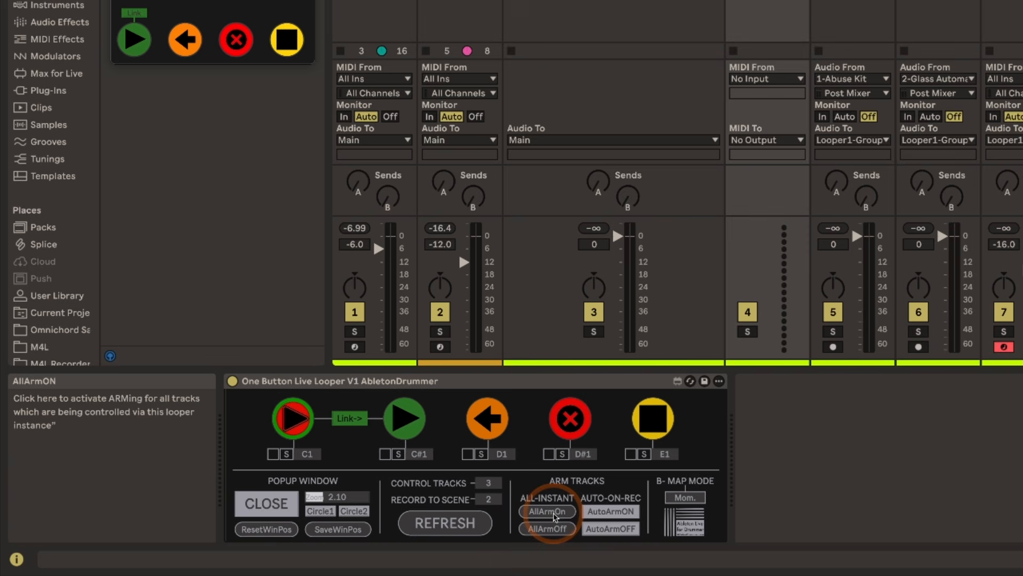
Arm and disarm all tracks controlled by the looper, and check the key mapping of its record trigger
click(554, 515)
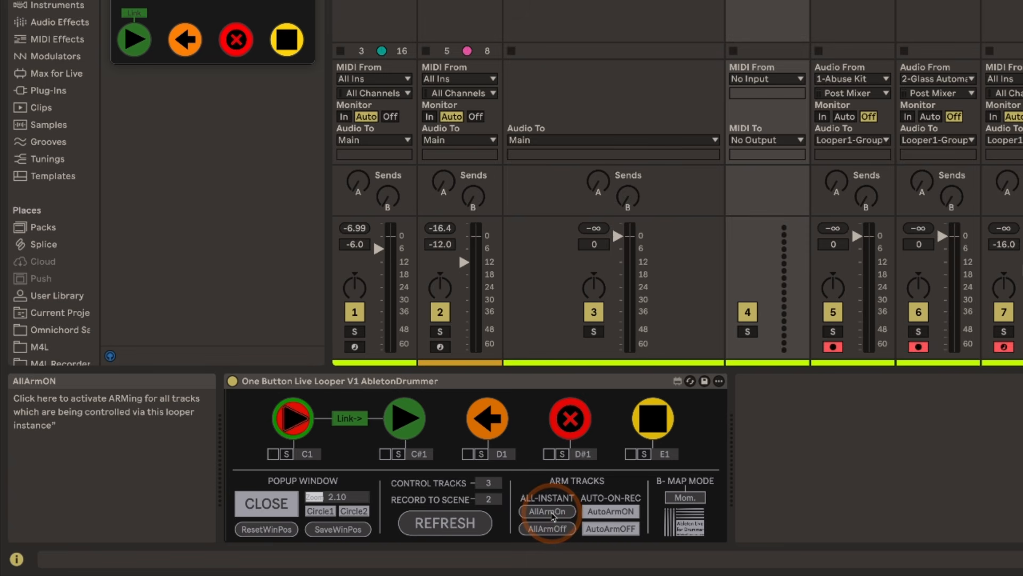
click(550, 530)
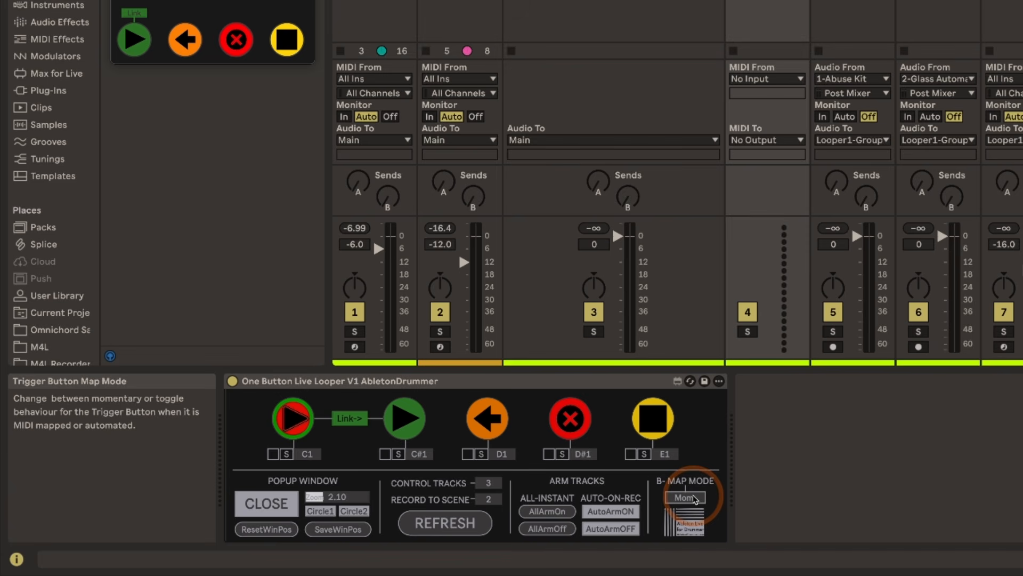
key(super+k)
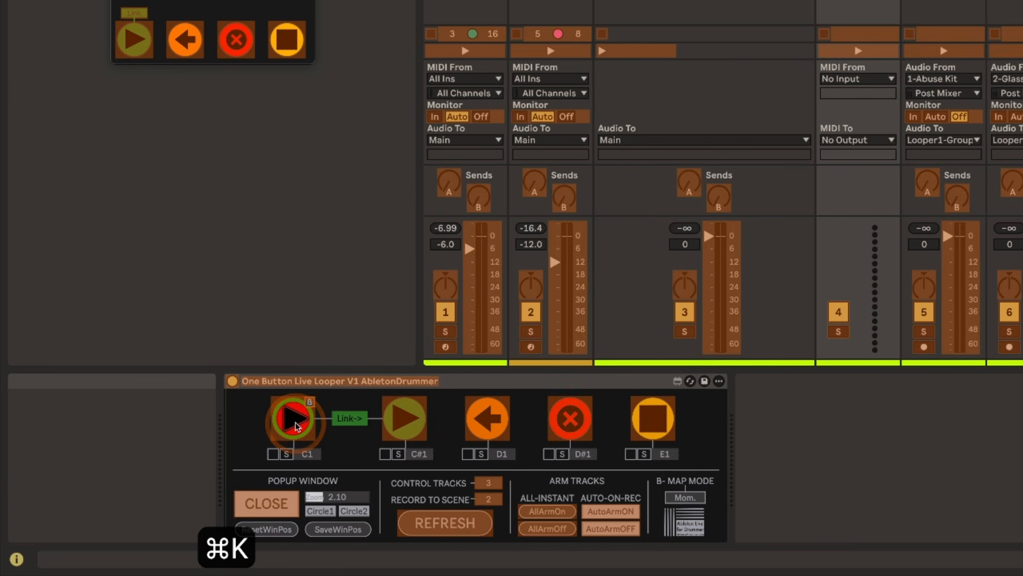
key(super+k)
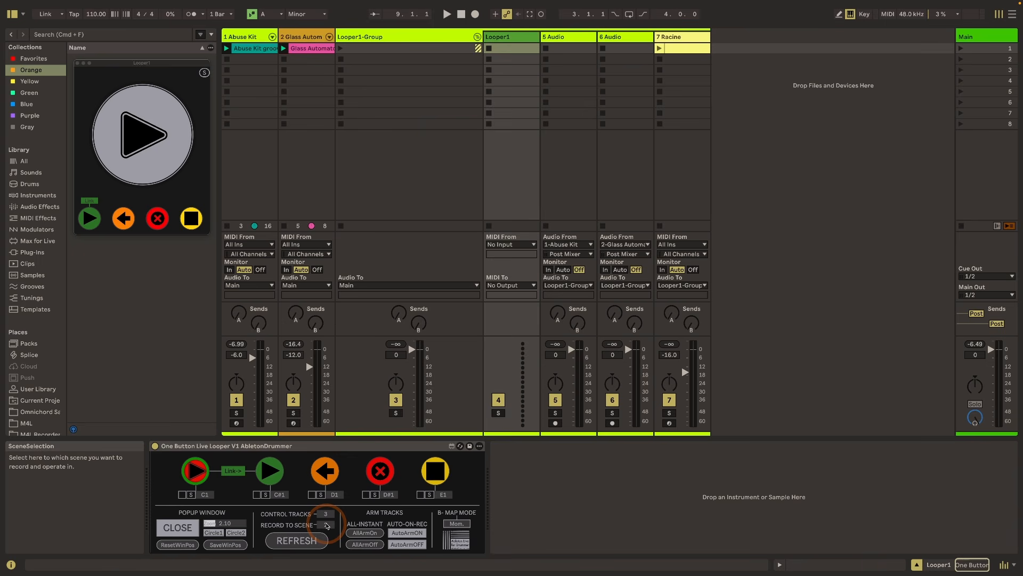
Inspect the Looper1 track and the 5 Audio and 7 Racine tracks it controls
click(503, 42)
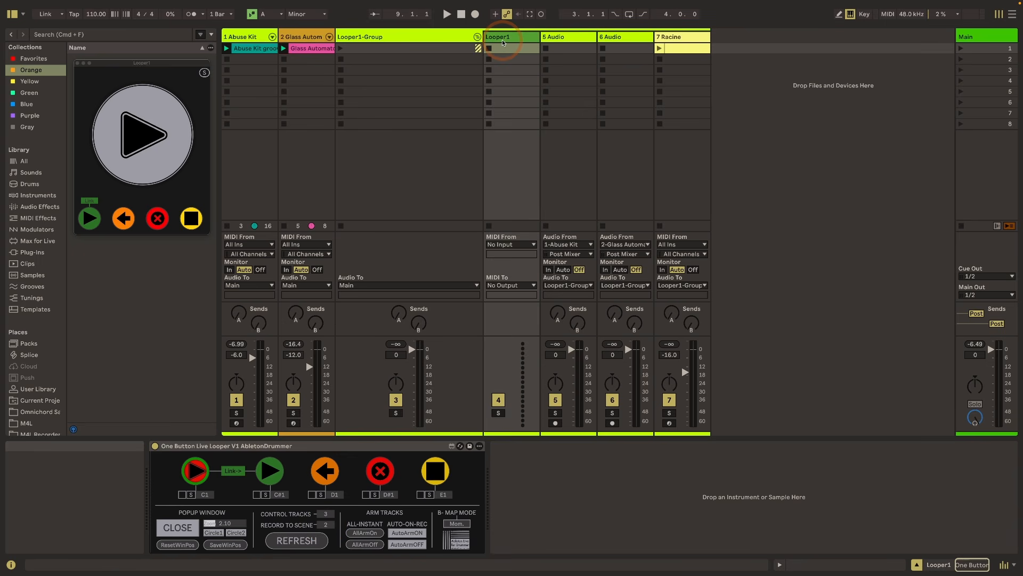
click(571, 38)
click(687, 36)
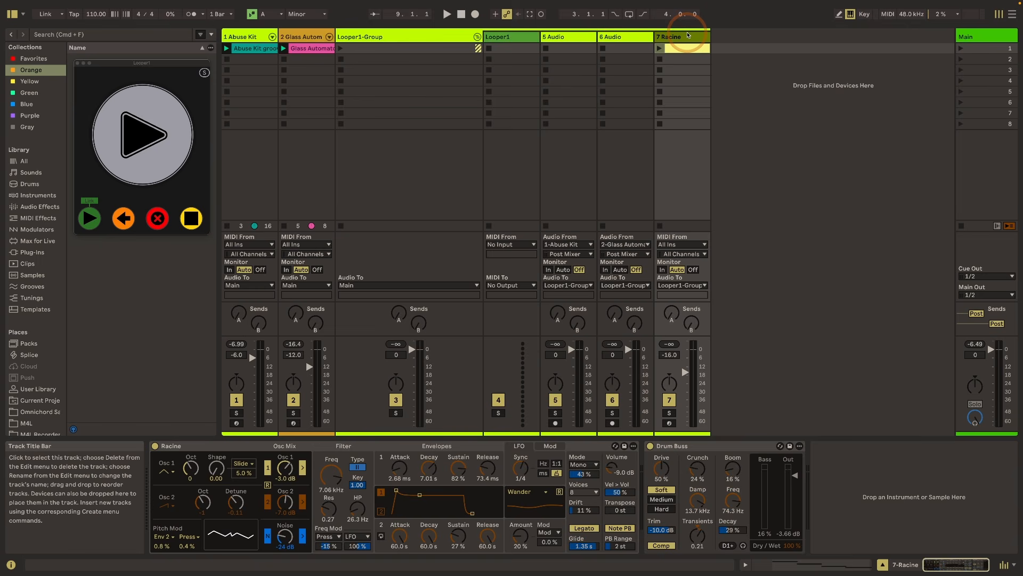
Return to the Looper1 track and trigger the looper to start recording 1-Abuse Kit into scene 2 of 5 Audio
click(507, 37)
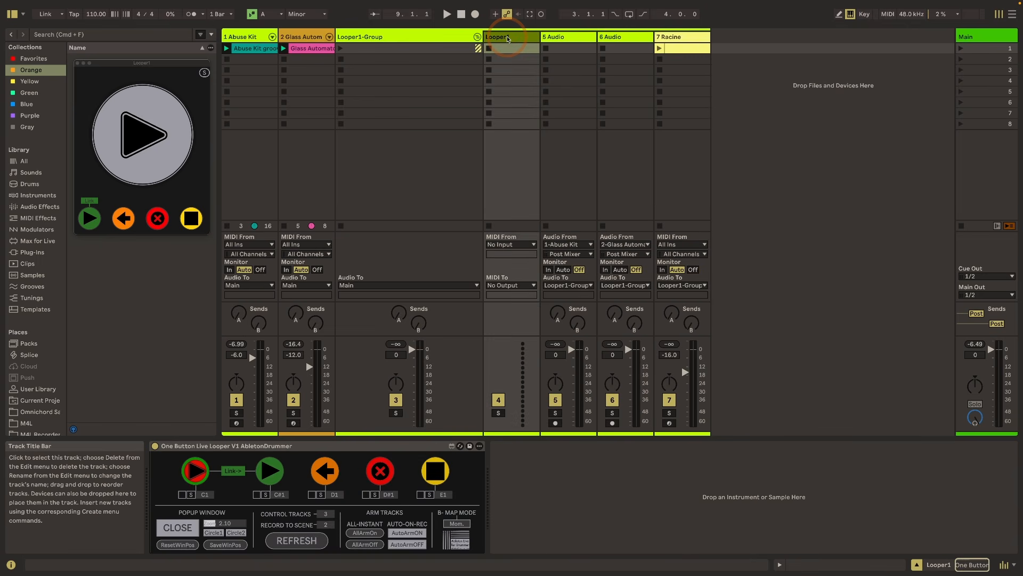
click(104, 62)
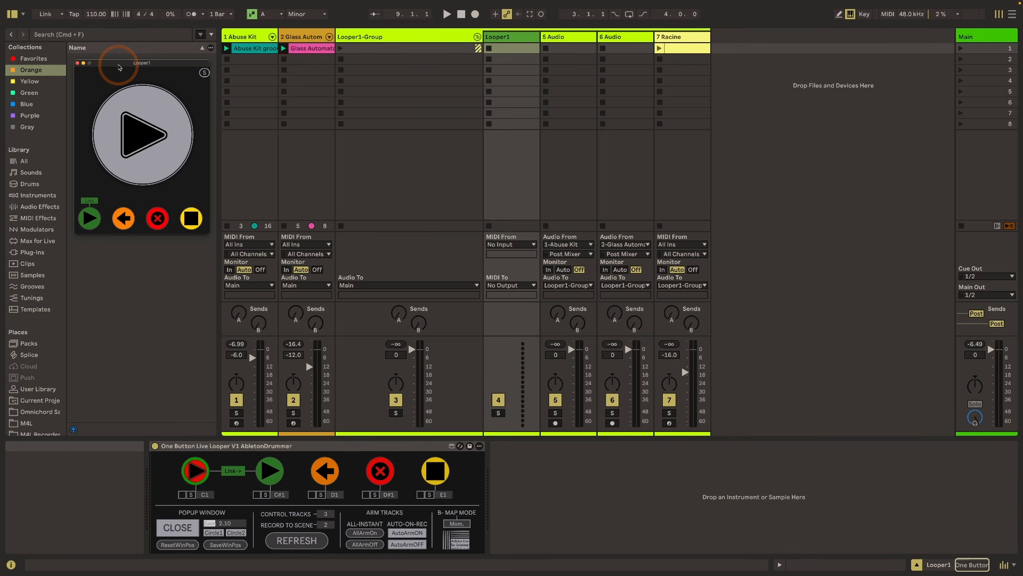
key(ß)
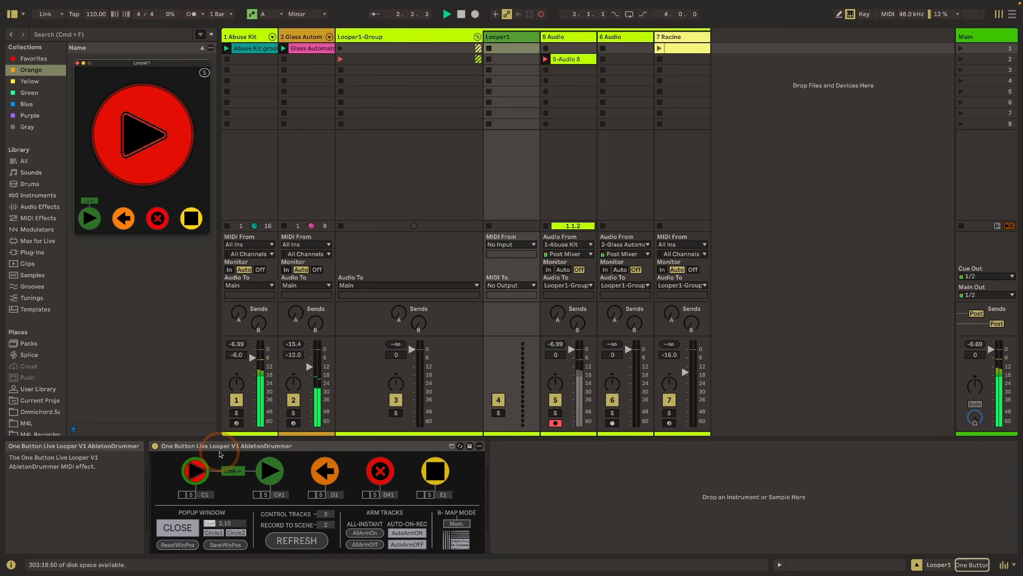
Close the 5 Audio loop with the looper trigger, and record 2-Glass Automaton into scene 2 of 6 Audio
key(ß)
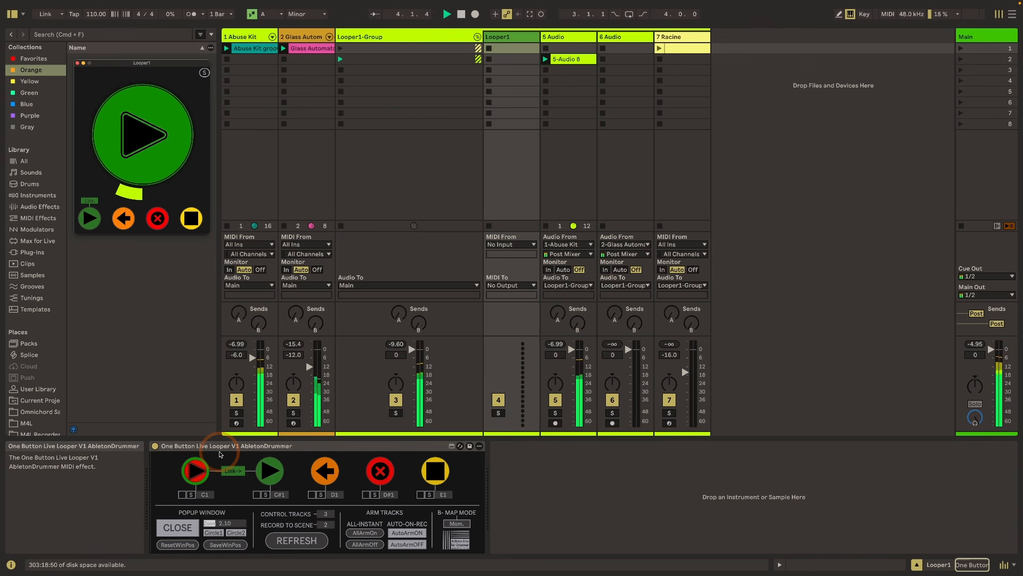
key(ß)
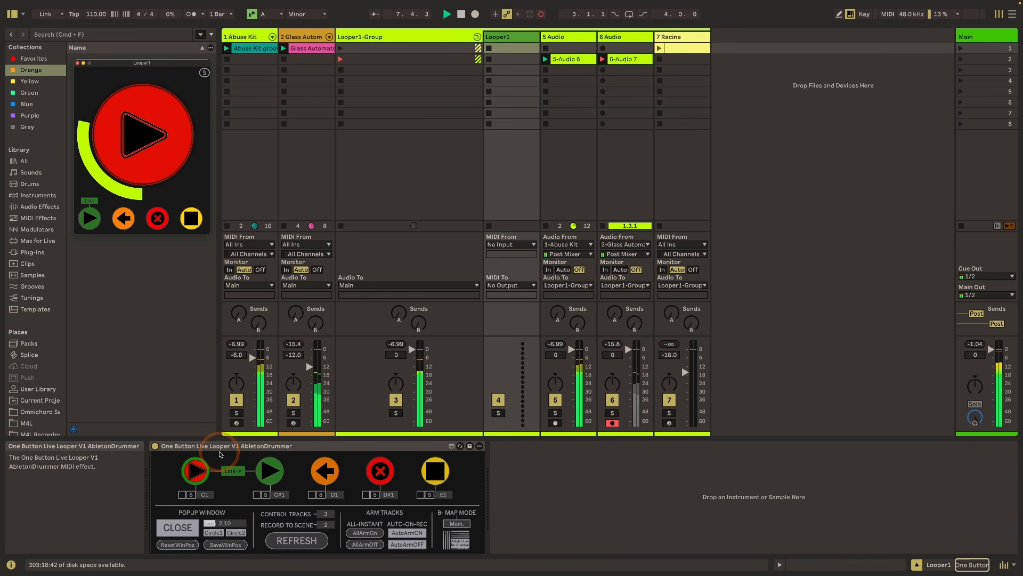
key(ssharp)
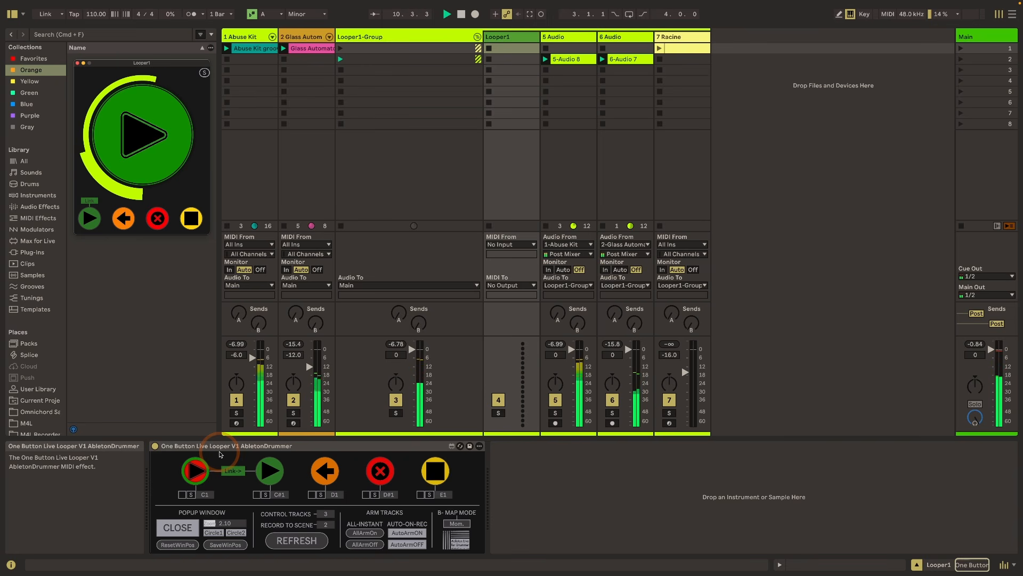
Record a played MIDI part of repeated notes into scene 2 of 7 Racine with the looper, and close it as a loop
key(ssharp)
key(h)
key(j)
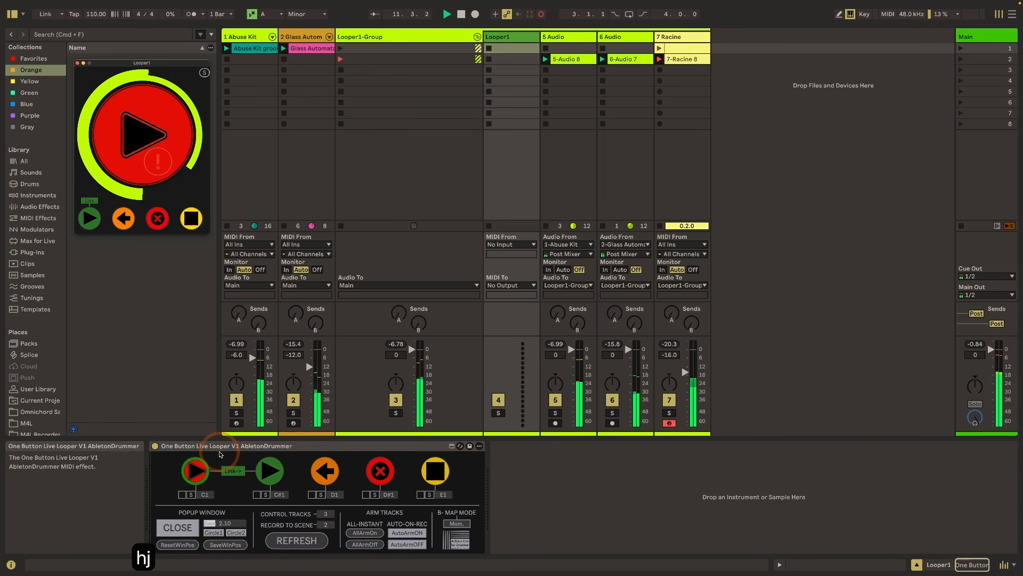
key(g)
key(g)
key(g)
key(g)
key(g)
key(g)
key(g)
key(g)
key(g)
key(g)
key(g)
key(g)
key(g)
key(g)
key(g)
key(g)
key(g)
key(g)
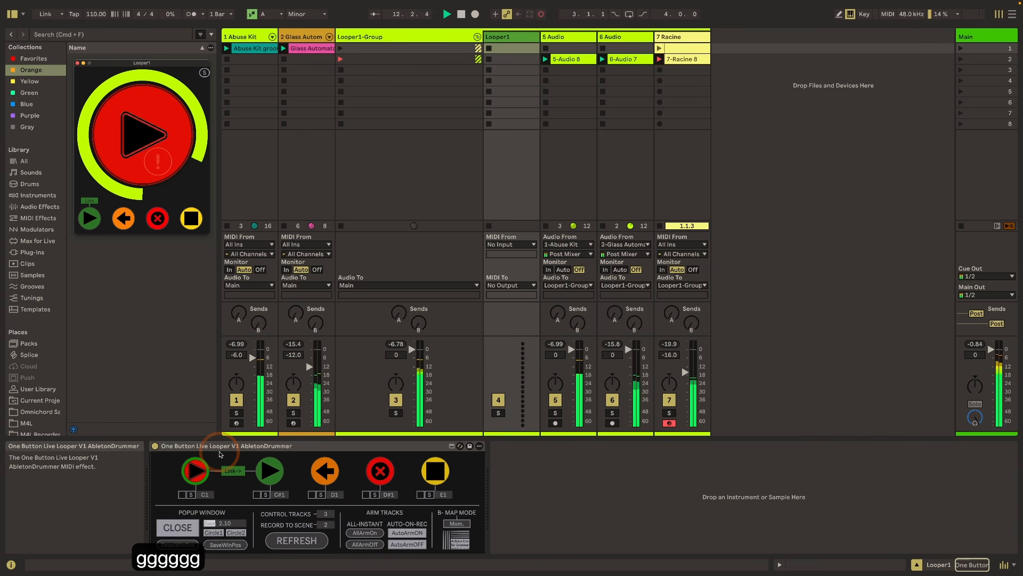
key(g)
key(g)
key(g)
key(g)
key(f)
key(f)
key(f)
key(f)
key(f)
key(f)
key(f)
key(f)
key(f)
key(f)
key(f)
key(f)
key(f)
key(f)
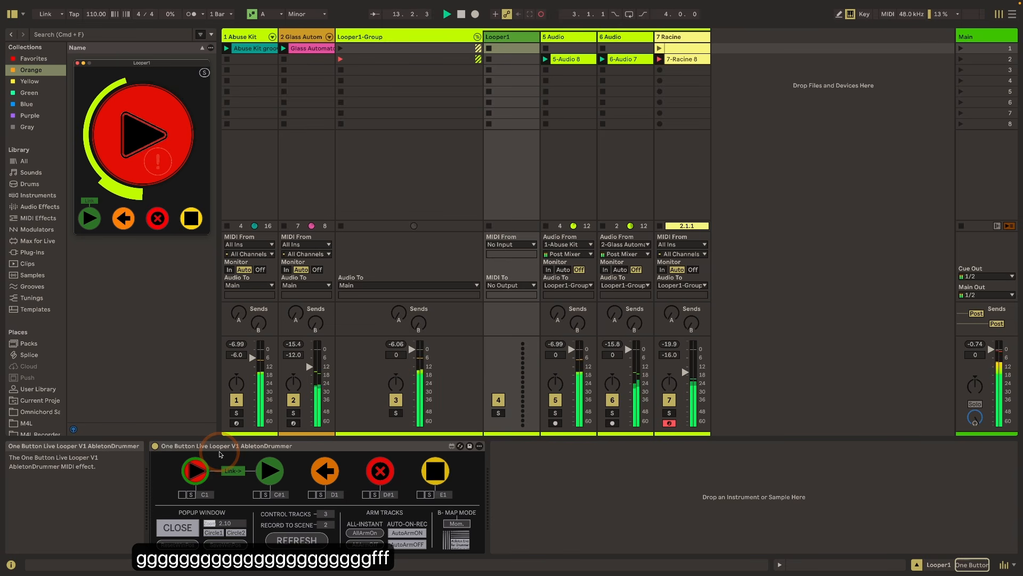
key(f)
key(f)
key(f)
key(f)
key(f)
key(f)
key(d)
key(d)
key(d)
key(d)
key(d)
key(d)
key(d)
key(d)
key(d)
key(d)
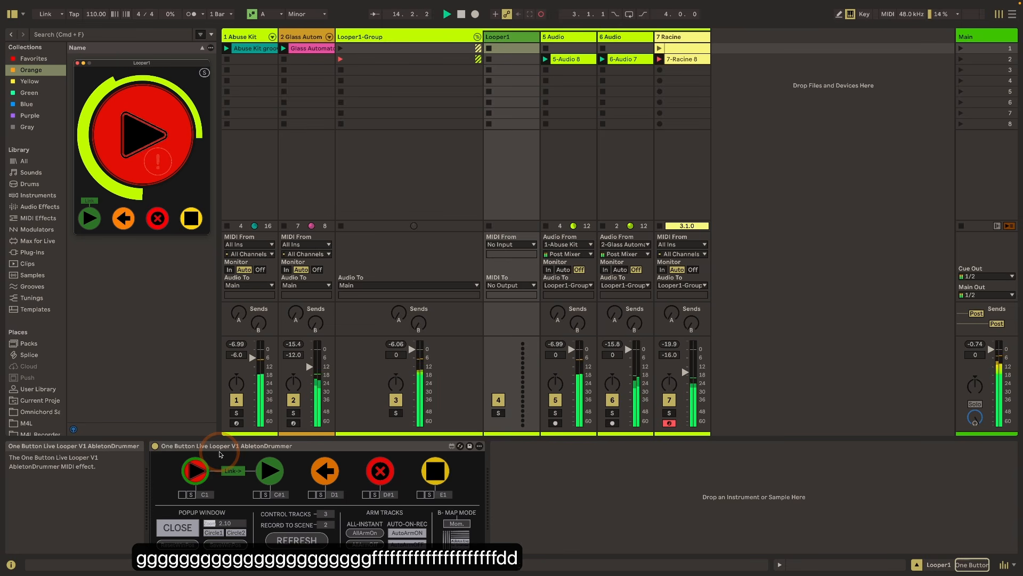
key(ssharp)
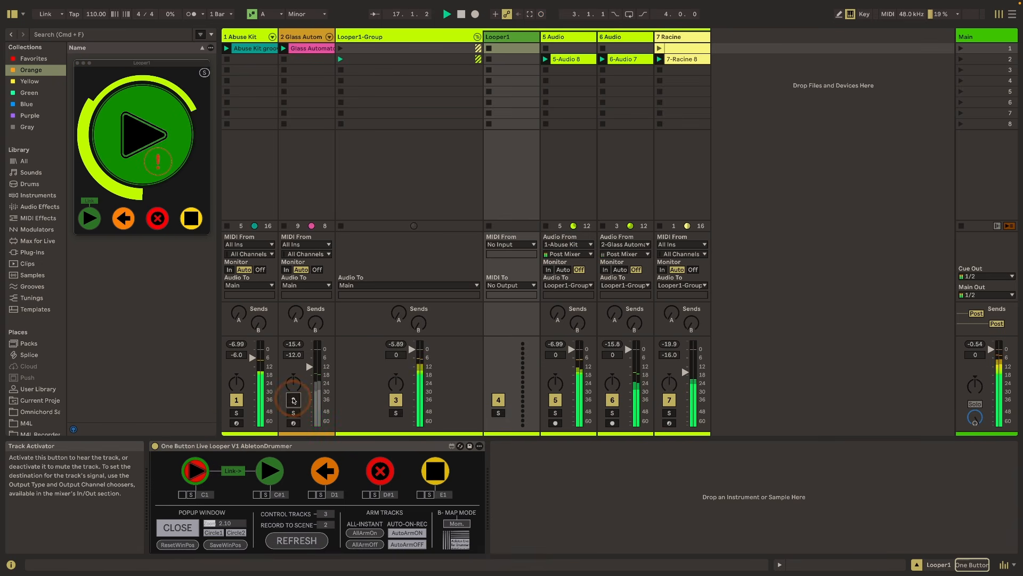
Mute the source tracks so that only the recorded loops are heard, and stop playback
click(238, 399)
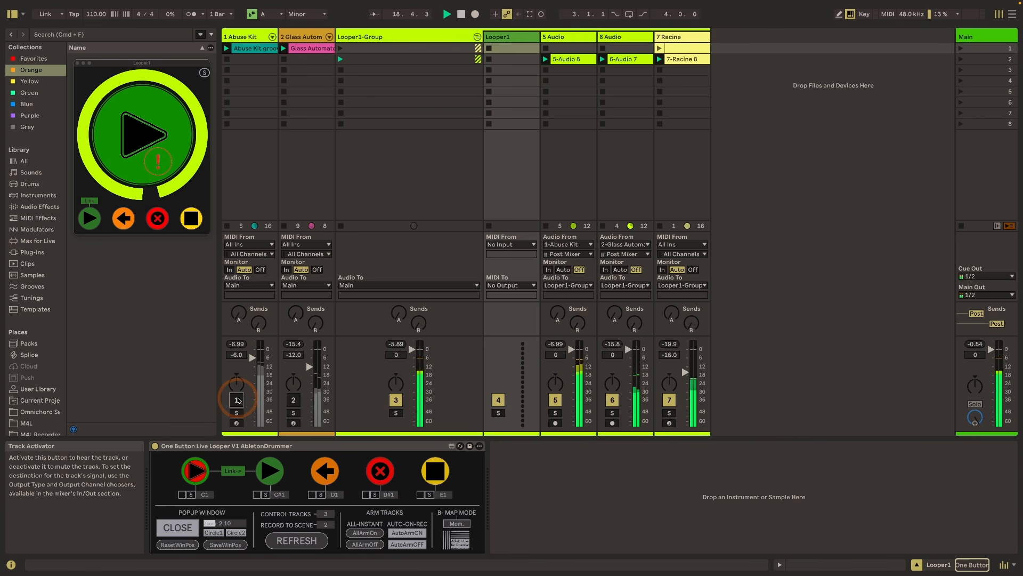
key(space)
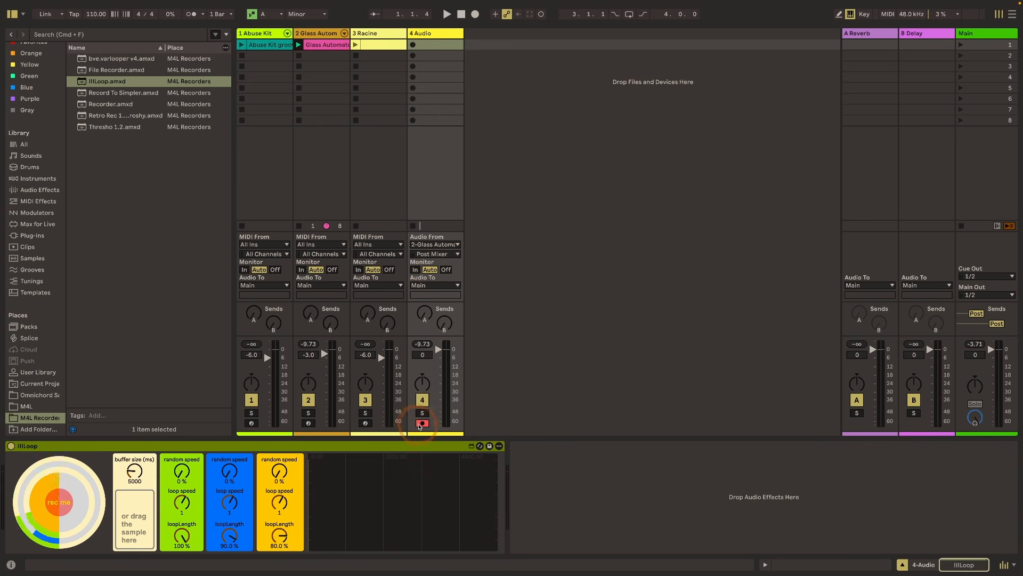
Record the playing 2 Glass Automaton clip into the IIILoop buffer on 4 Audio, and stop the source clip
click(414, 270)
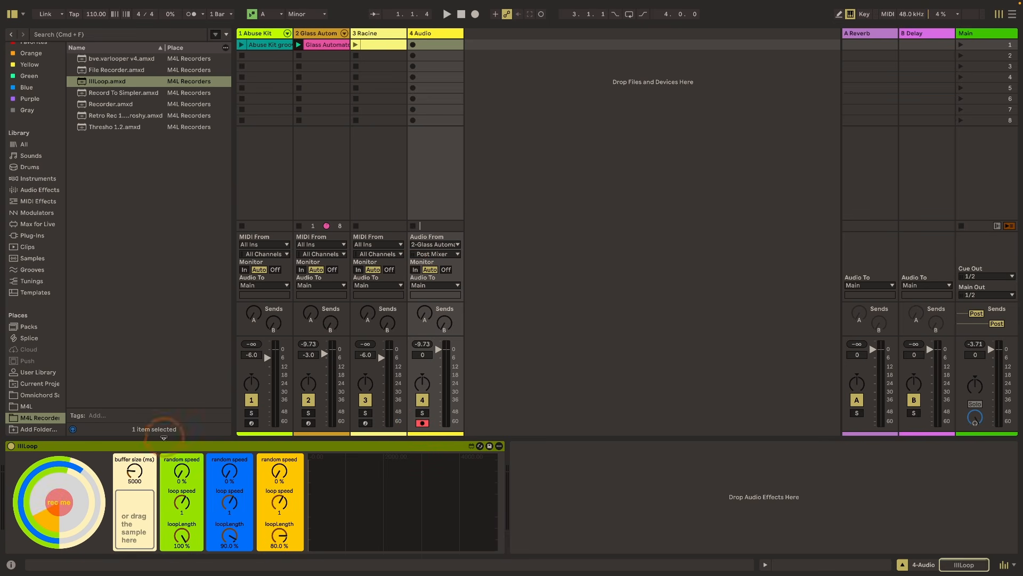
click(63, 484)
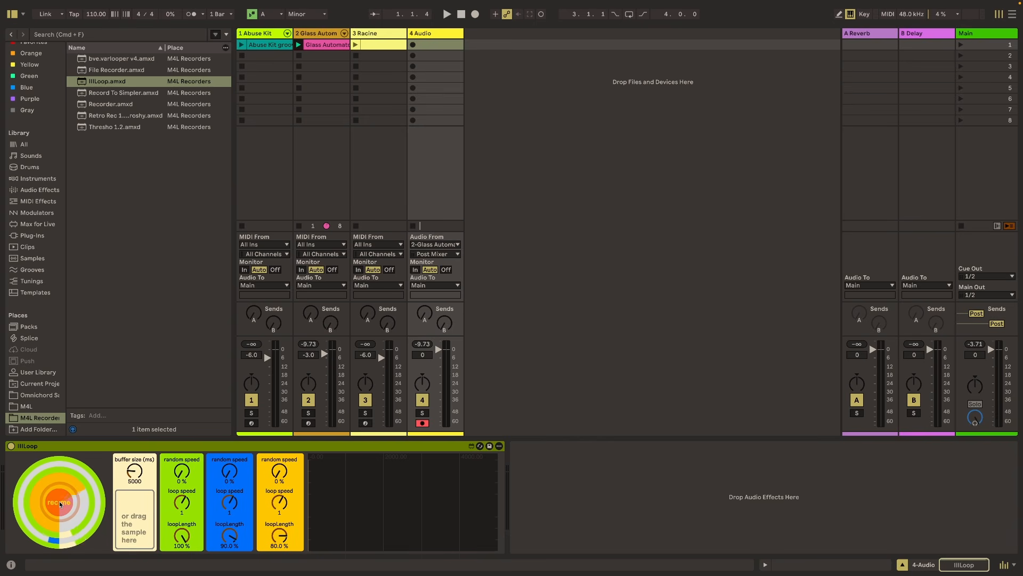
click(59, 501)
key(space)
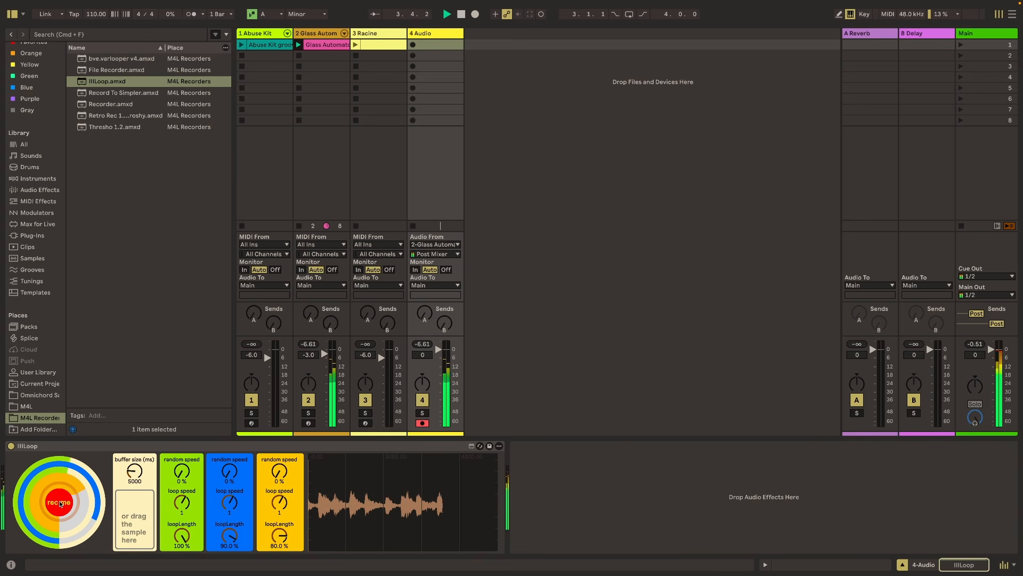
click(60, 502)
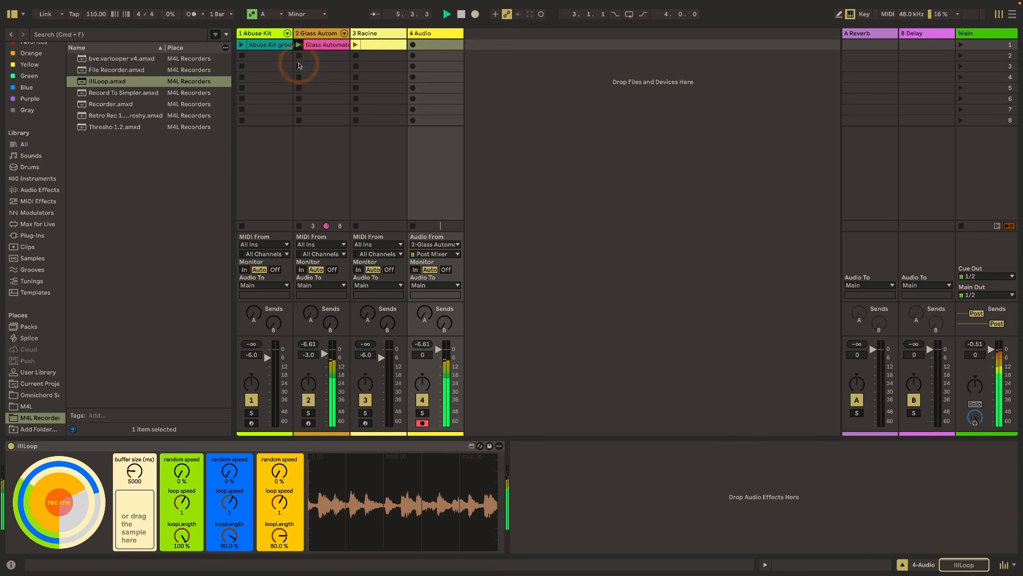
click(299, 57)
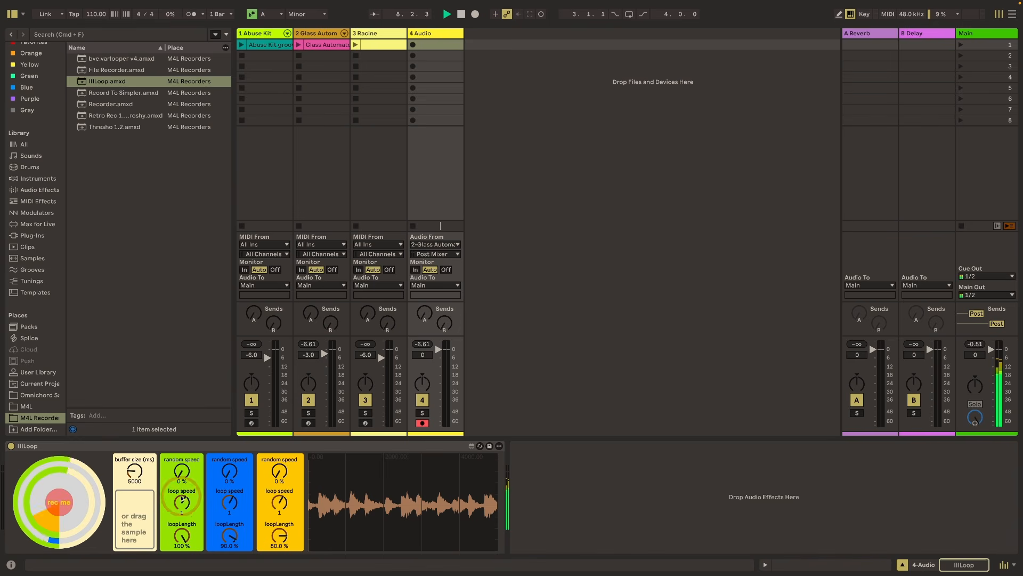
Set IIILoop's green loop speed to -2, the blue random speed to 66 % and the orange random speed to 96 %
drag(181, 504, 182, 517)
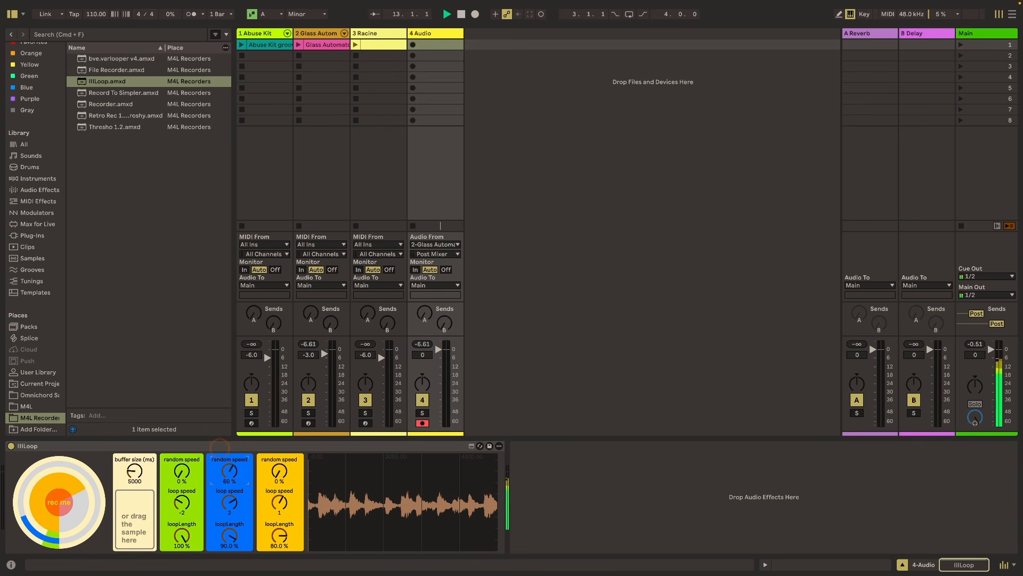
click(275, 474)
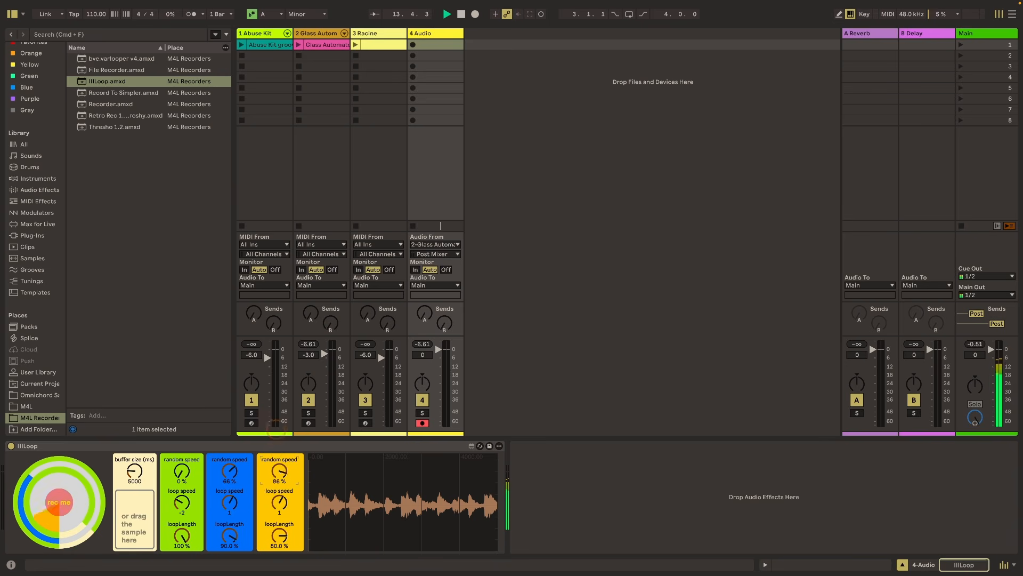
Set IIILoop's orange loop length to 25 % and the blue loop length to 50 %, and switch the device off
click(278, 545)
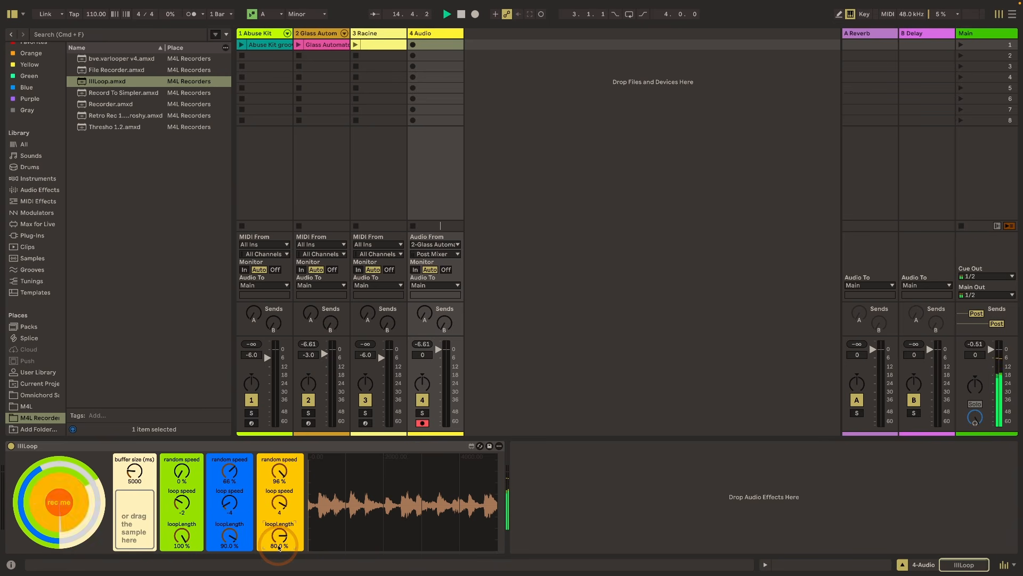
text(25)
key(Return)
click(229, 546)
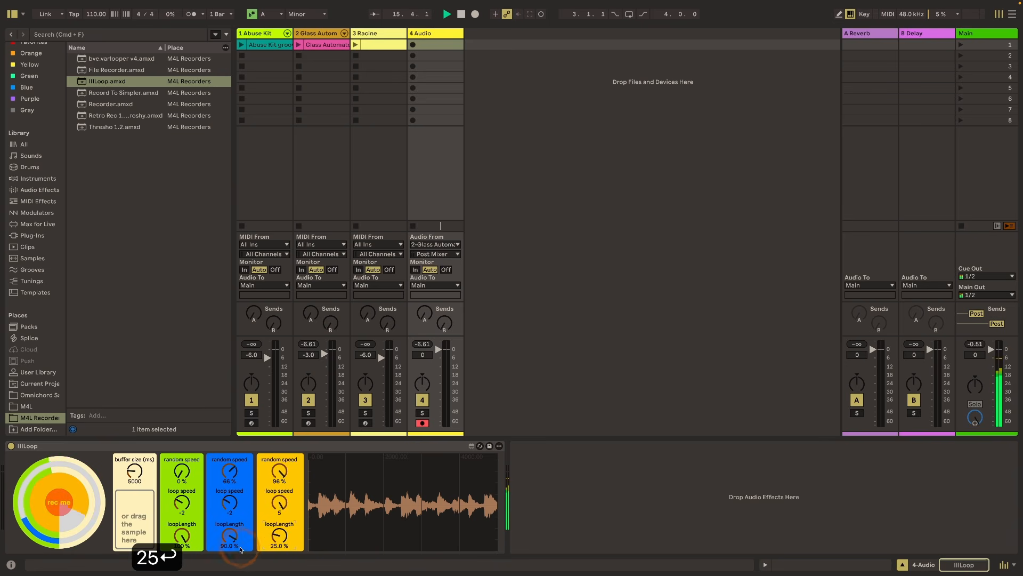
text(50)
key(Return)
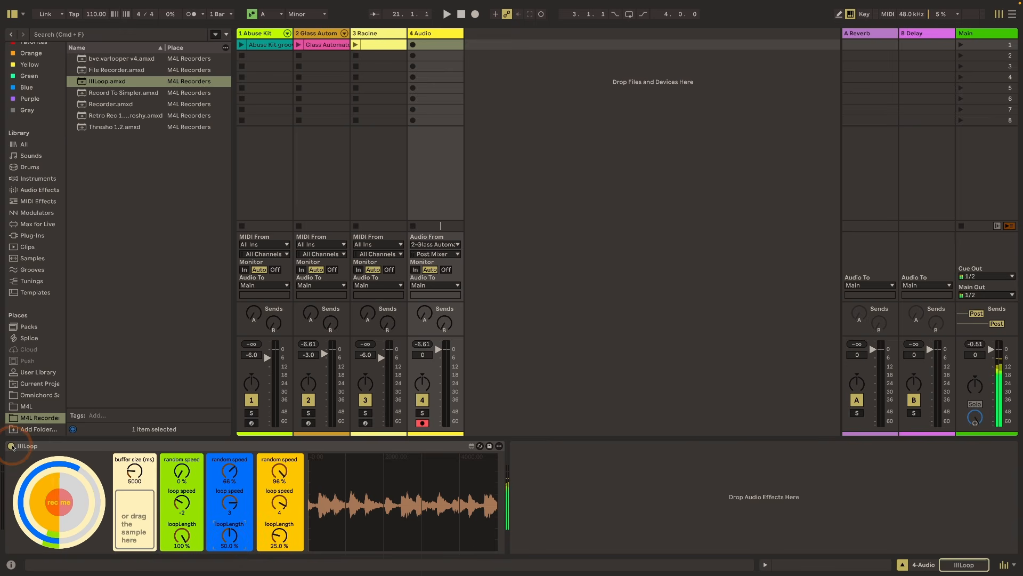
click(11, 446)
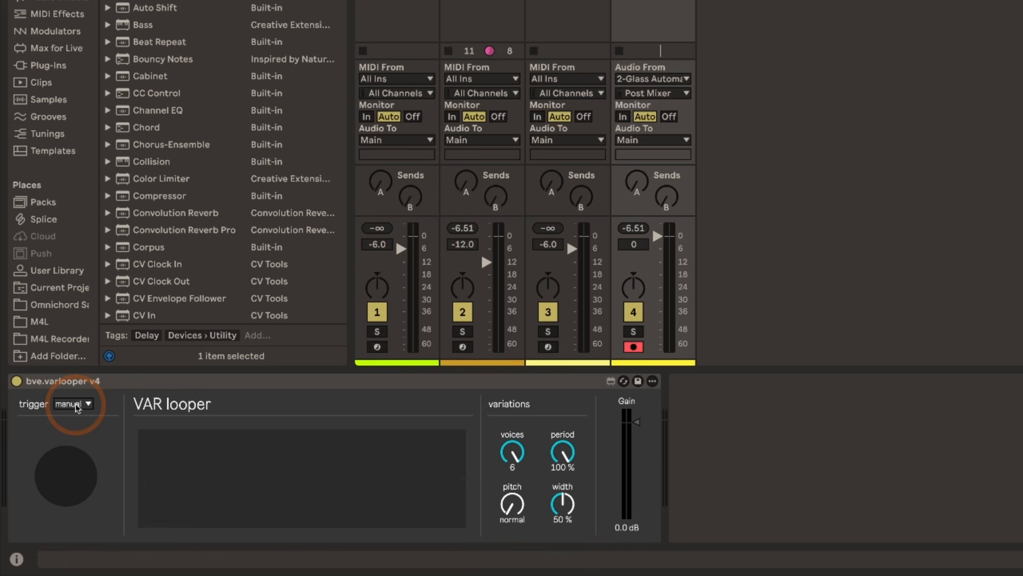
Set the VAR looper's trigger mode to auto, switch the auto trigger on and start playback
click(77, 408)
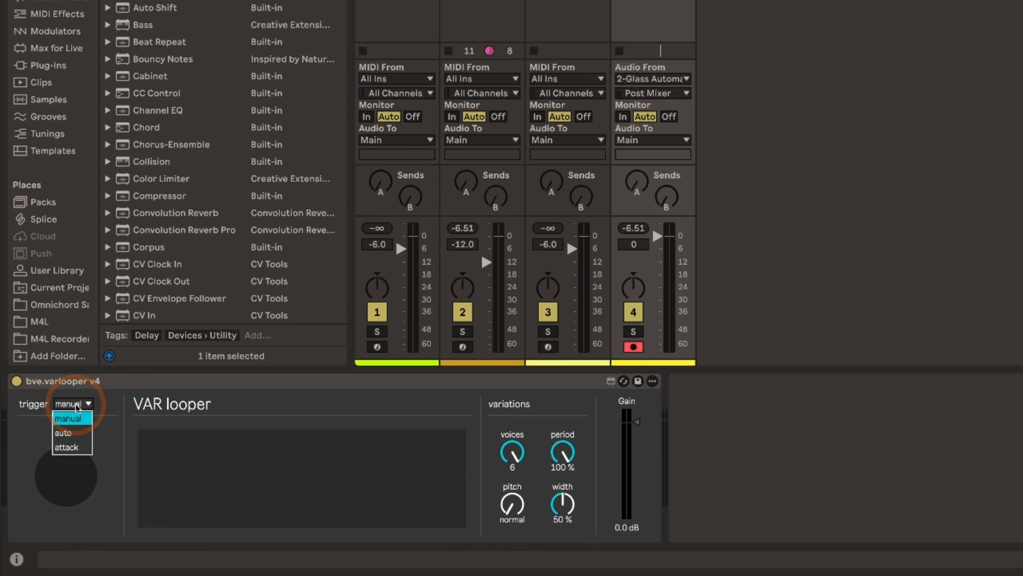
click(77, 408)
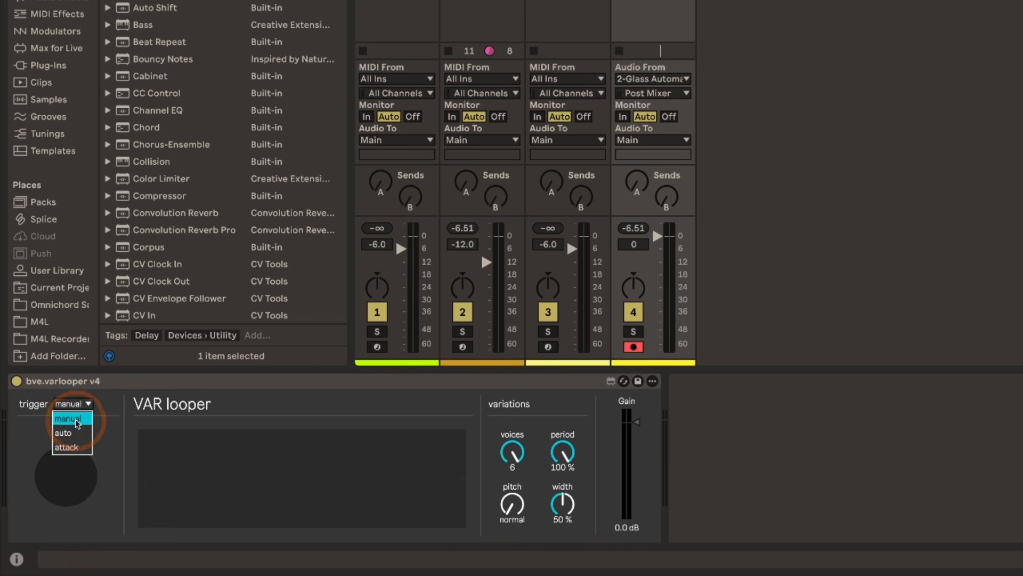
click(74, 404)
click(64, 432)
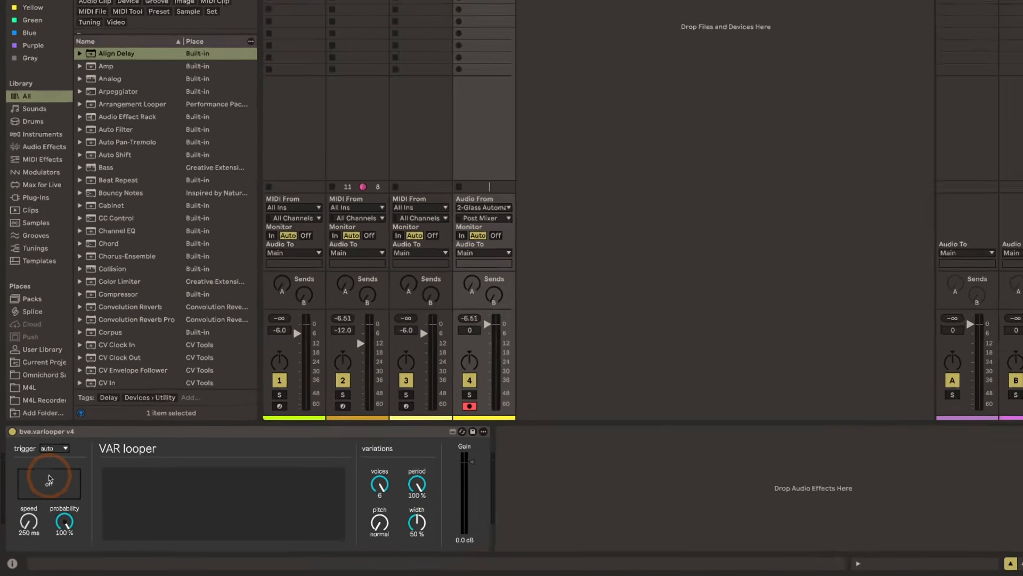
key(space)
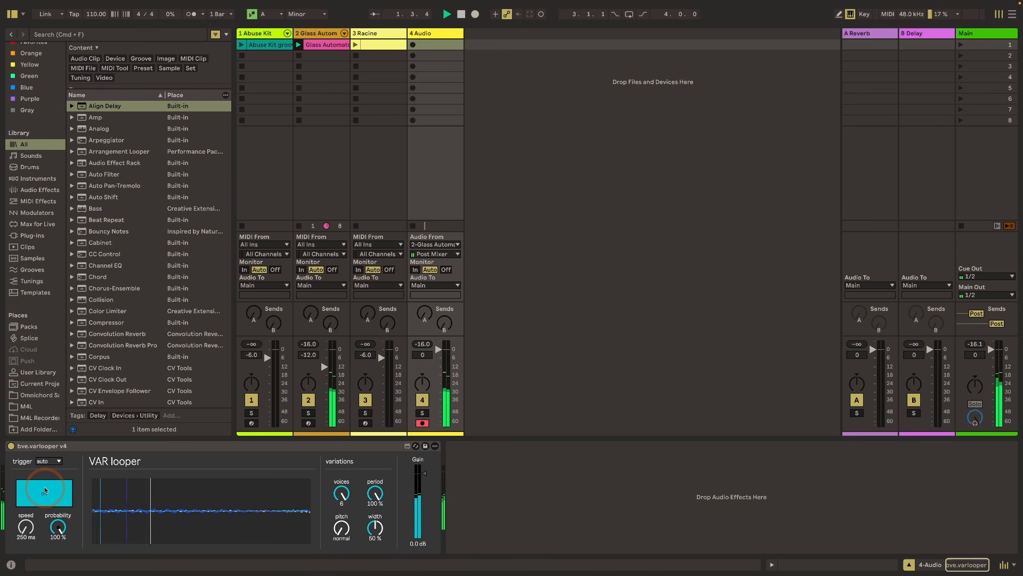
Set the VAR looper's speed to 691 ms, with 2 voices and a variation period of 64 %
mouse_move(26, 527)
mouse_down()
mouse_move(26, 499)
mouse_move(27, 544)
mouse_up()
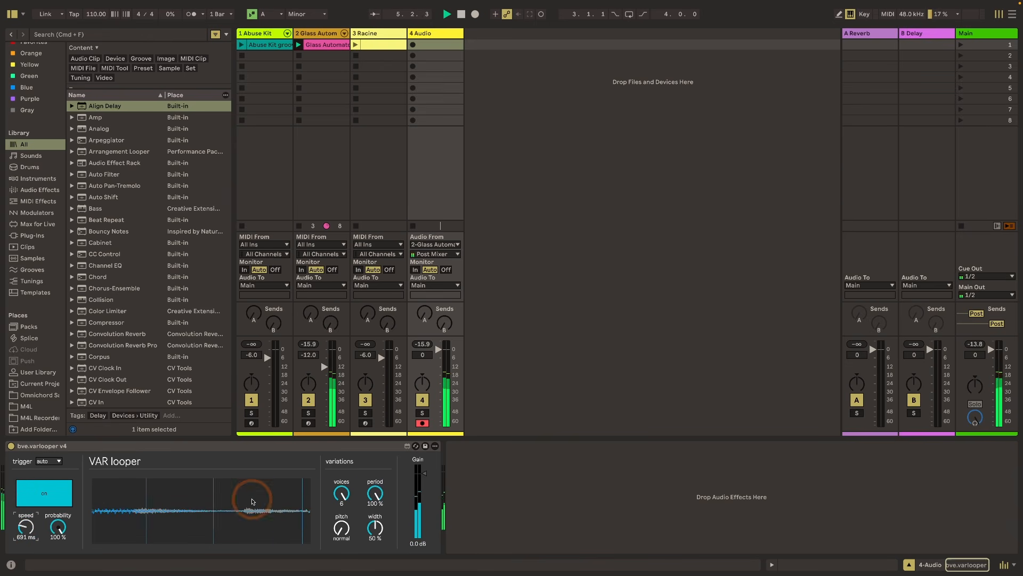
drag(341, 493, 342, 534)
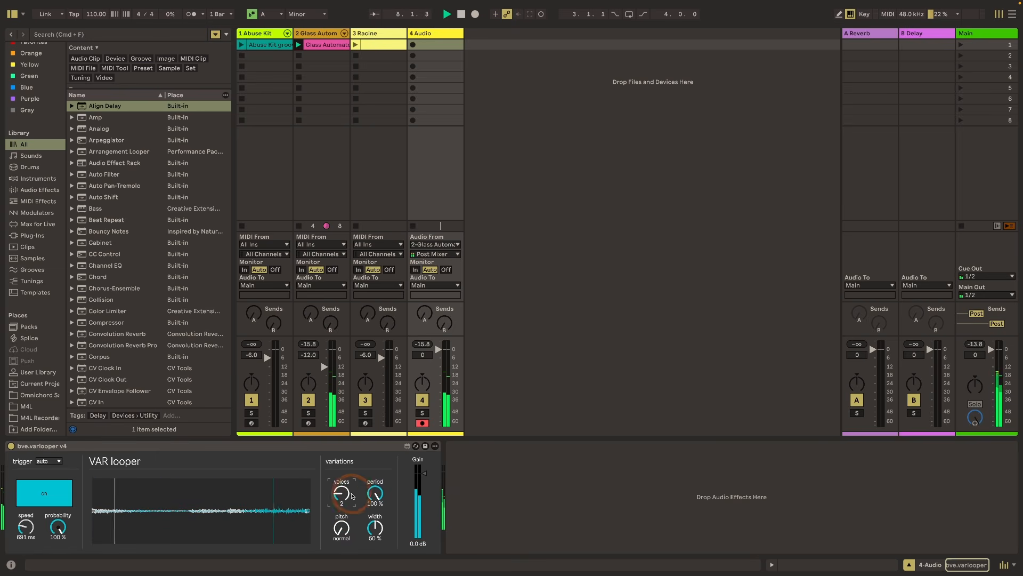
mouse_move(375, 493)
mouse_down()
mouse_move(375, 512)
mouse_move(367, 476)
mouse_up()
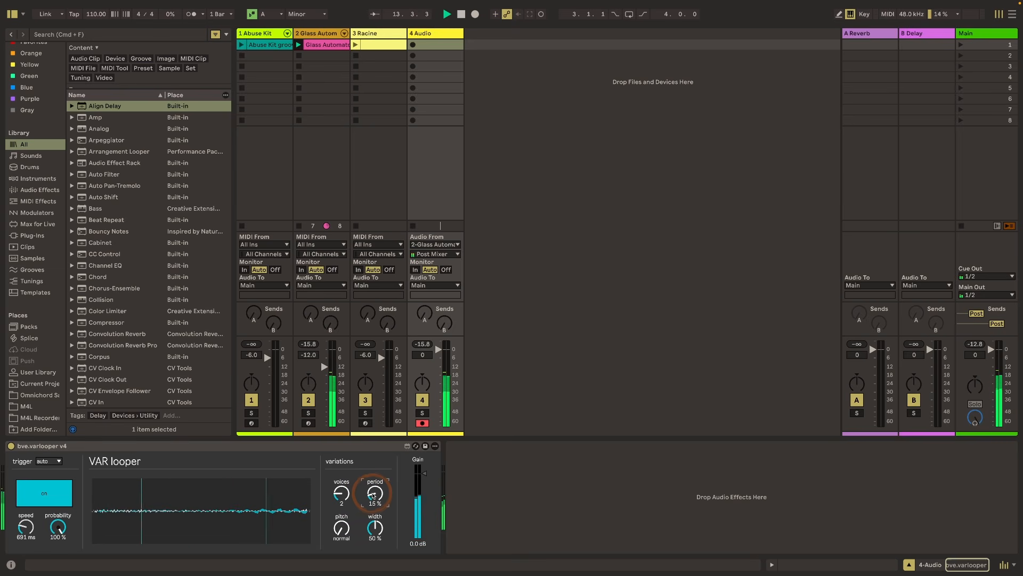
drag(373, 493, 370, 473)
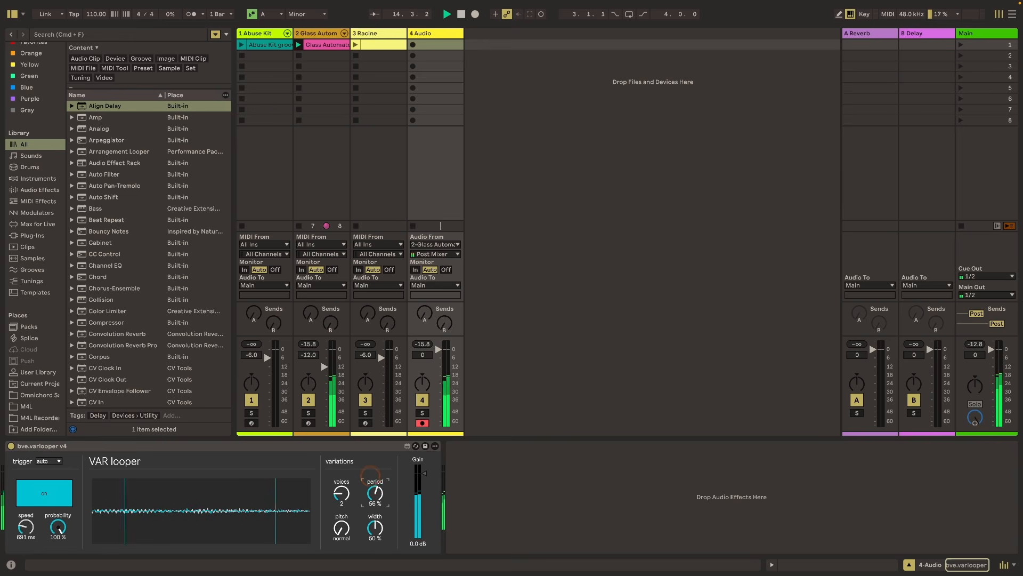
Try the VAR looper's pitch variation on deviant, settle on dynamic, and raise the width to 100 %
click(341, 529)
drag(341, 533, 336, 510)
click(341, 531)
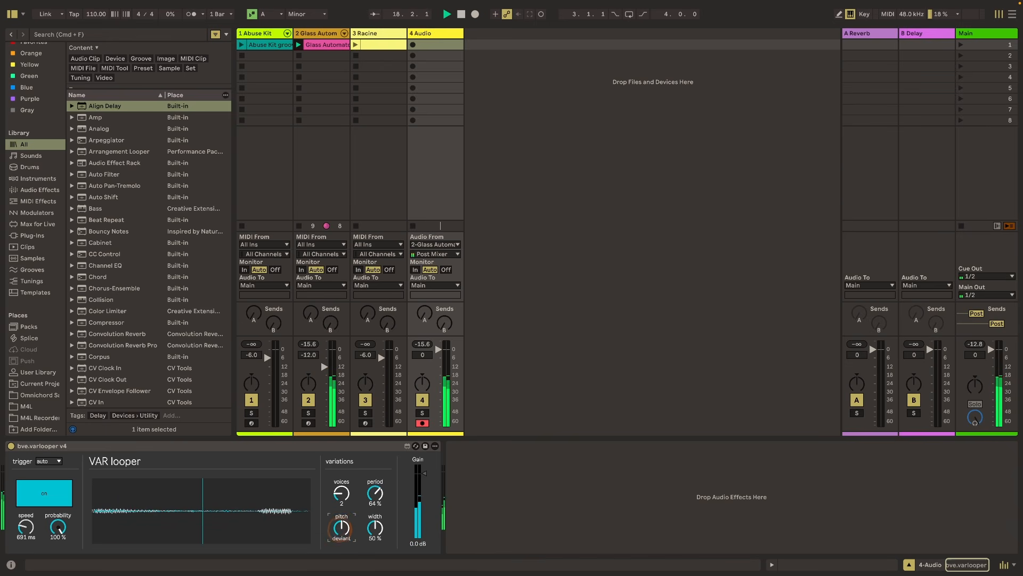
click(341, 531)
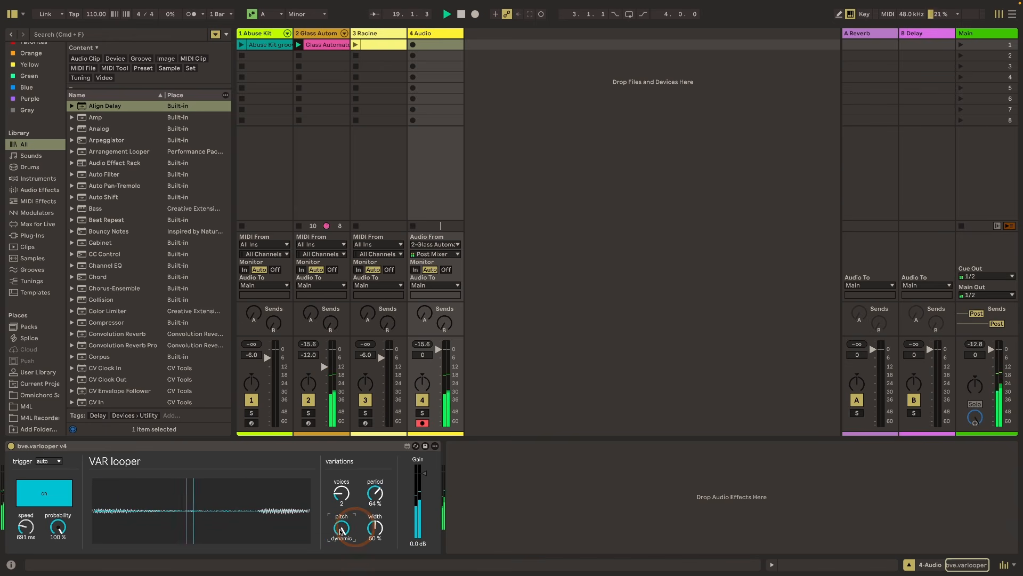
click(341, 531)
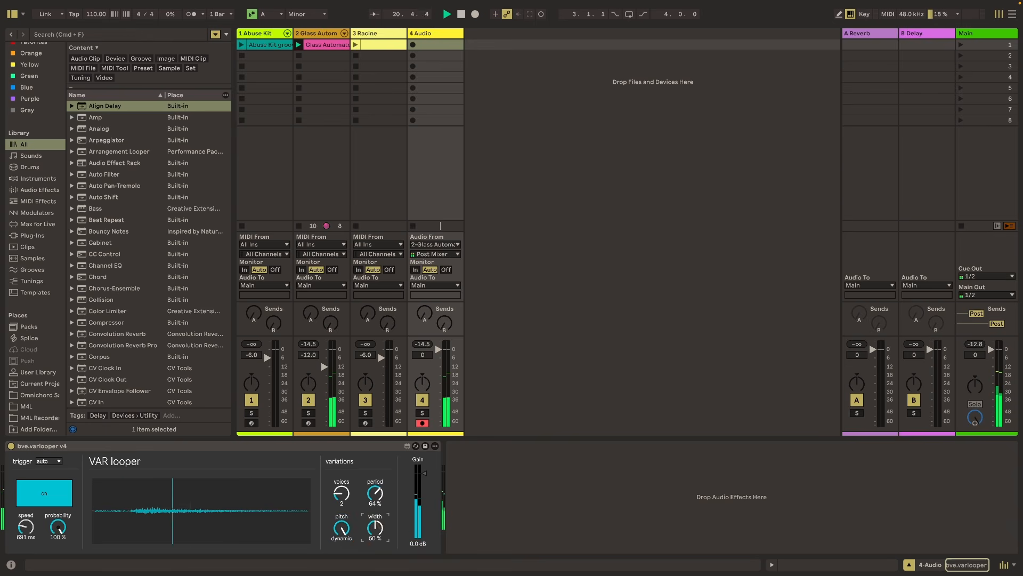
click(375, 529)
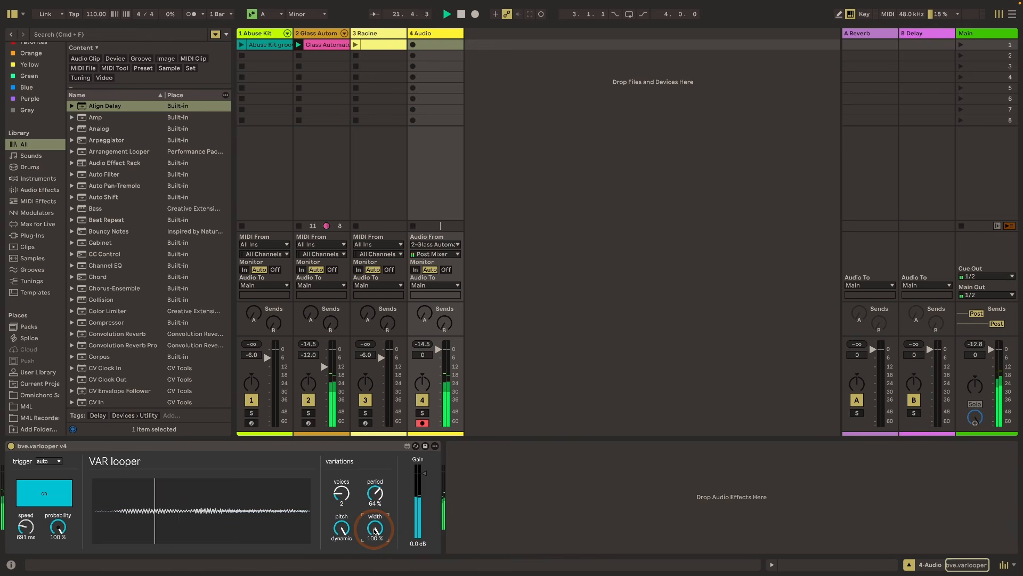
click(216, 510)
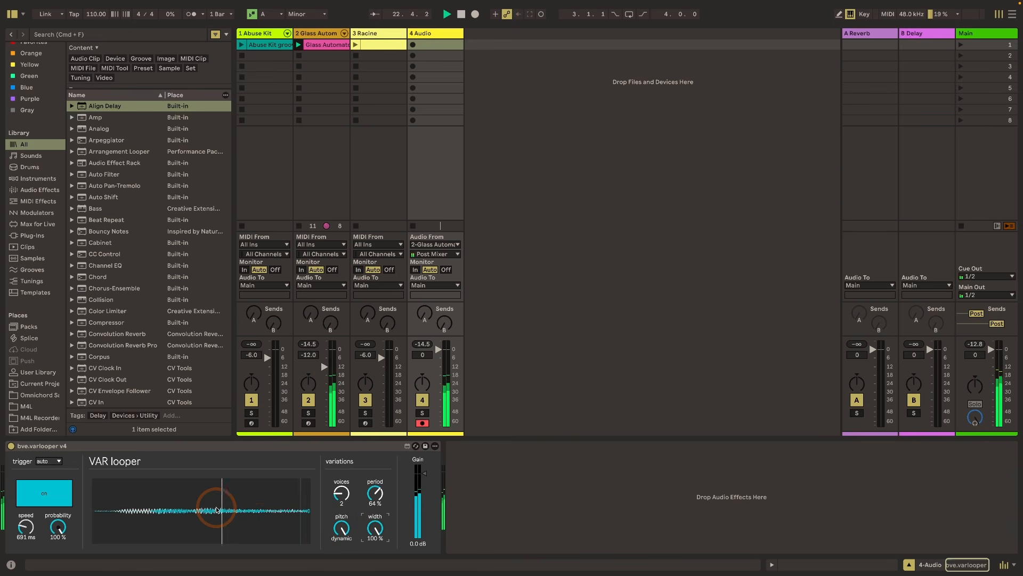